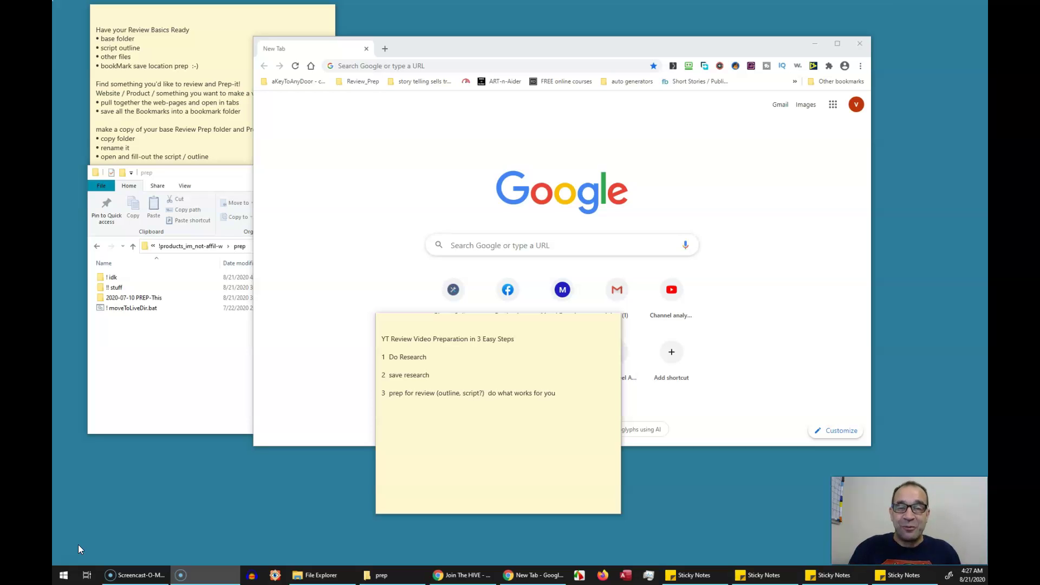
# Bring the Chrome window in front of the notes and focus its blank new tab
pyautogui.click(417, 148)
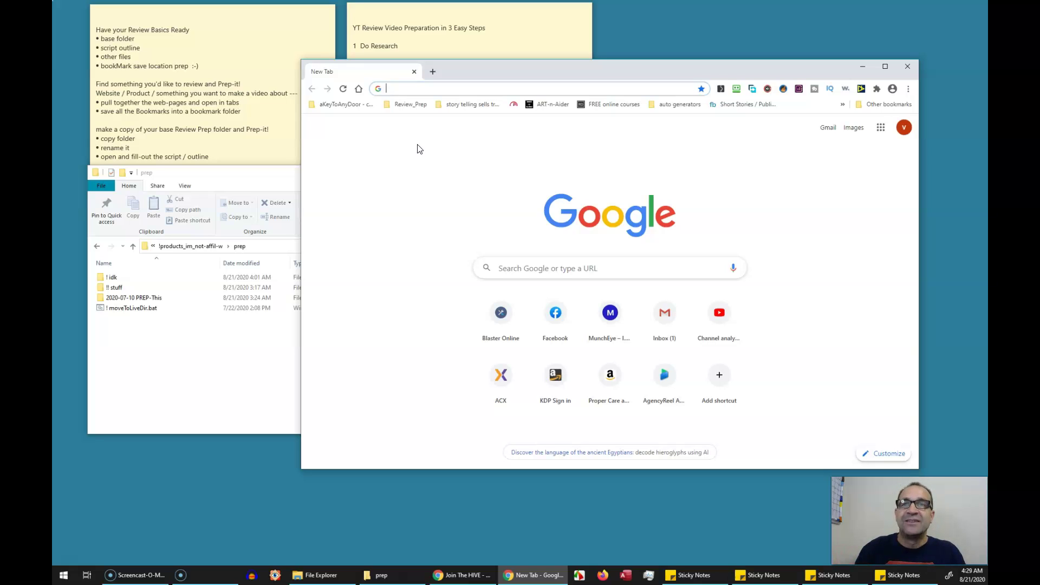
pyautogui.click(369, 135)
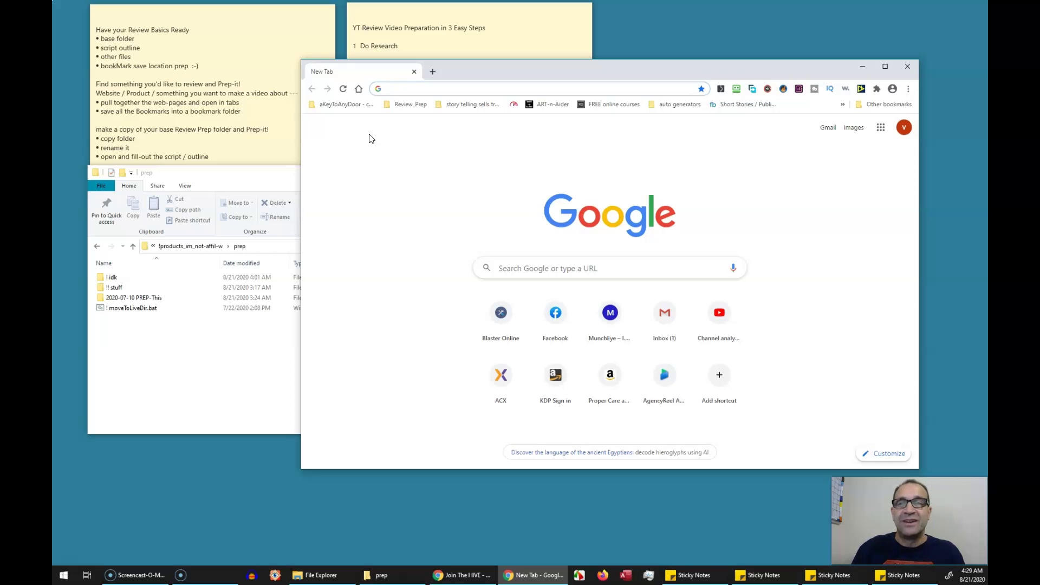
pyautogui.click(383, 127)
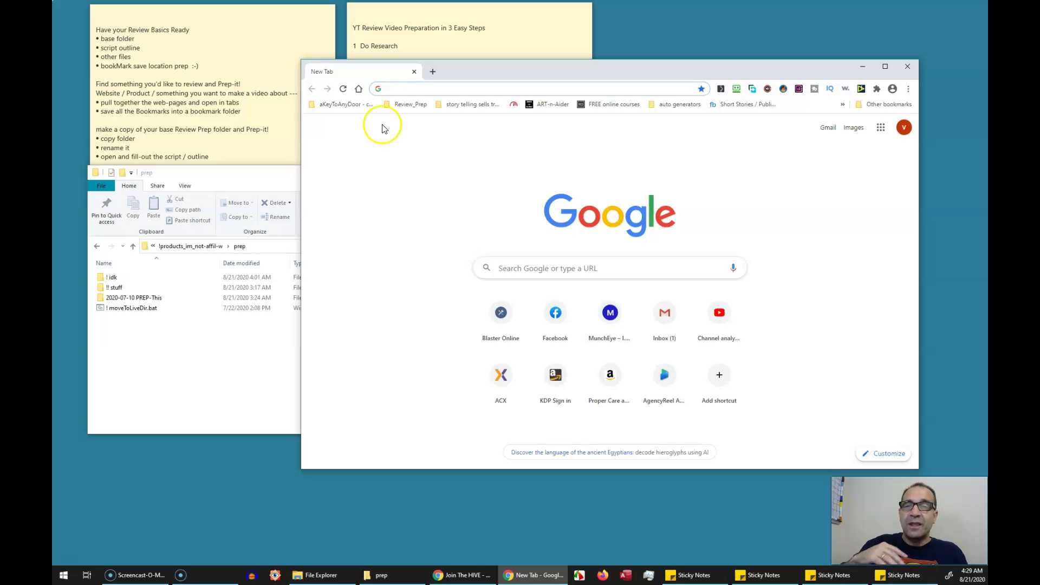
# Open MunchEye from the Review_Prep bookmarks and go to the Kash Kow launch listing
pyautogui.click(408, 106)
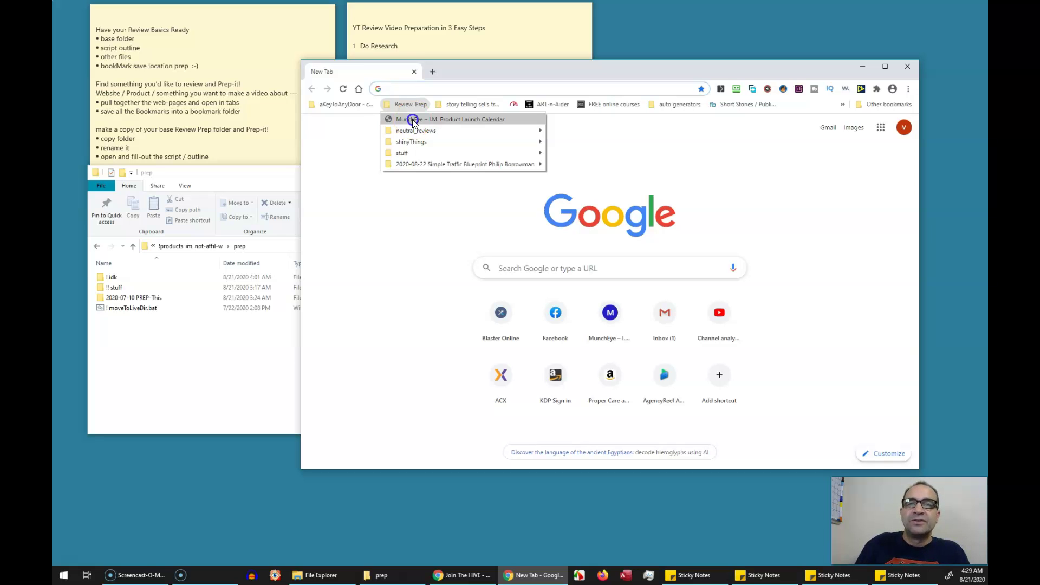
pyautogui.click(410, 119)
pyautogui.scroll(-3, 557, 276)
pyautogui.scroll(-1, 558, 276)
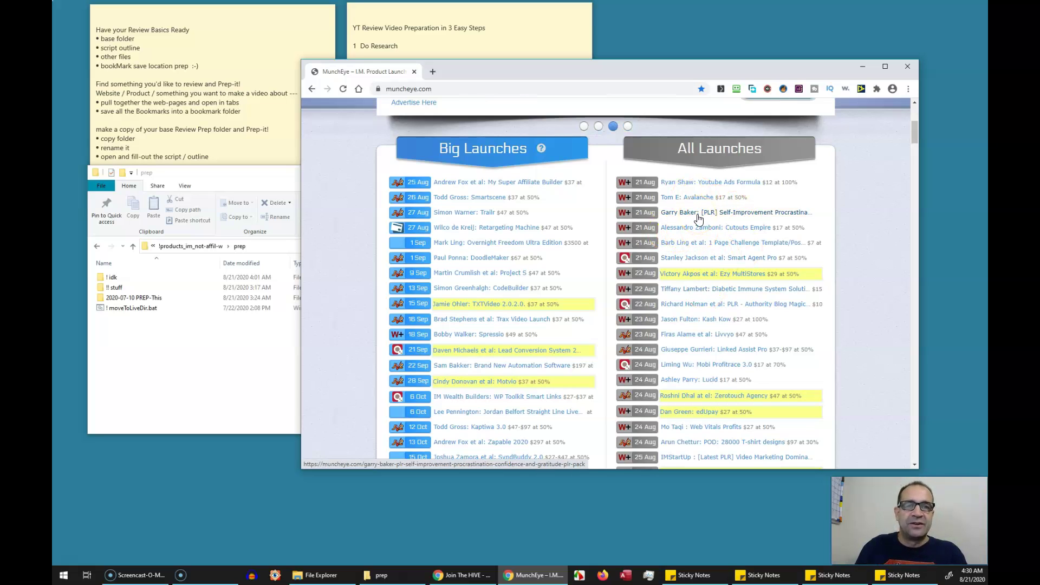
pyautogui.click(717, 327)
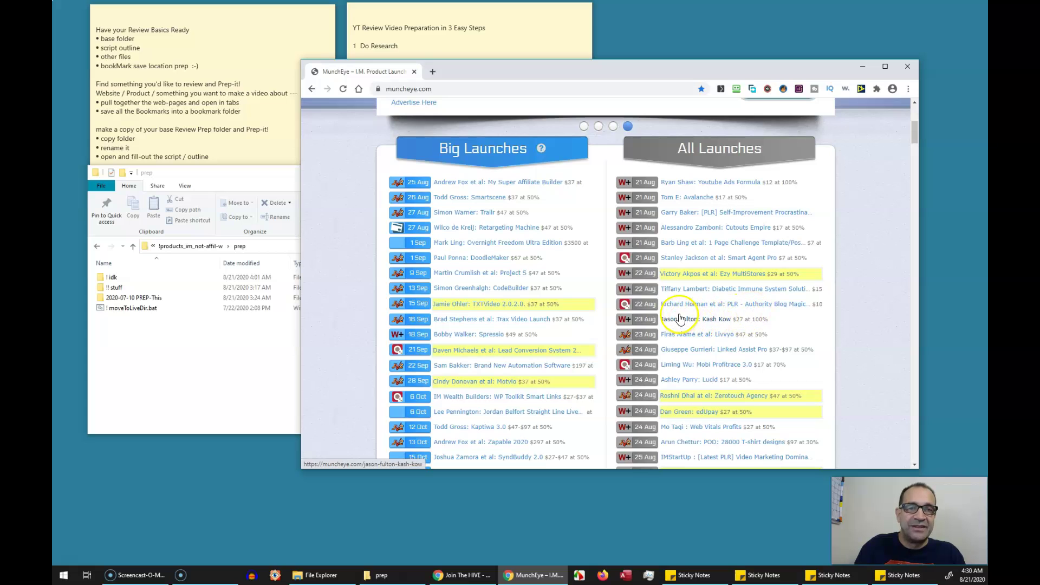
pyautogui.click(697, 321)
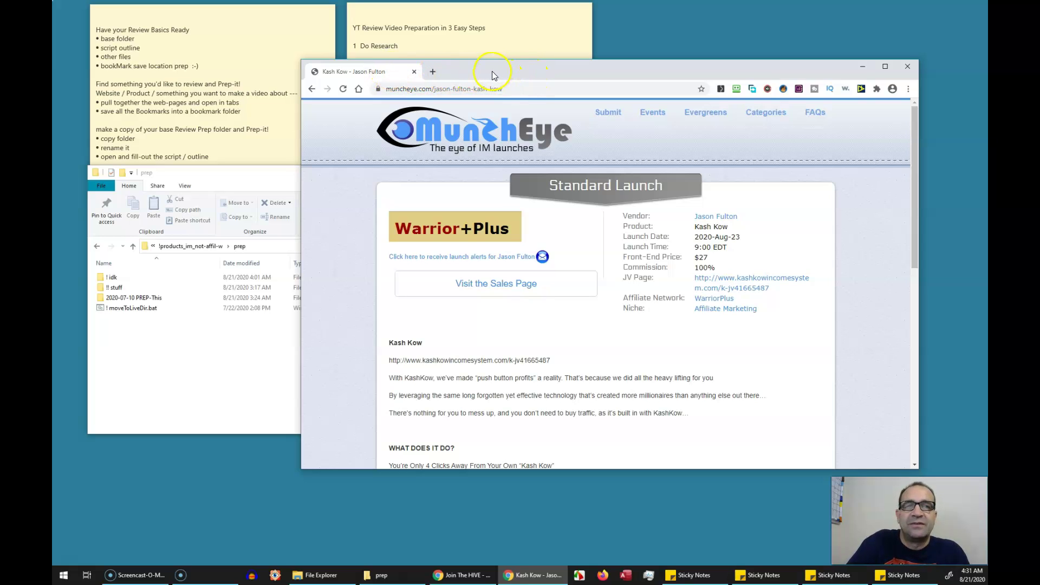
# Open the vendor's MunchEye profile in a new tab placed before the Kash Kow tab
pyautogui.rightClick(717, 219)
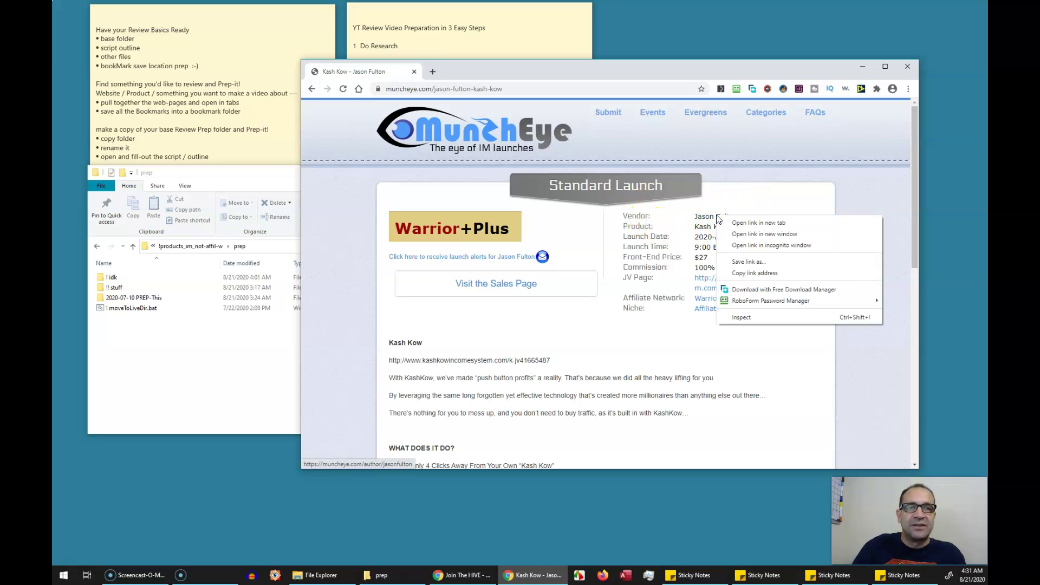
pyautogui.click(757, 222)
pyautogui.click(385, 76)
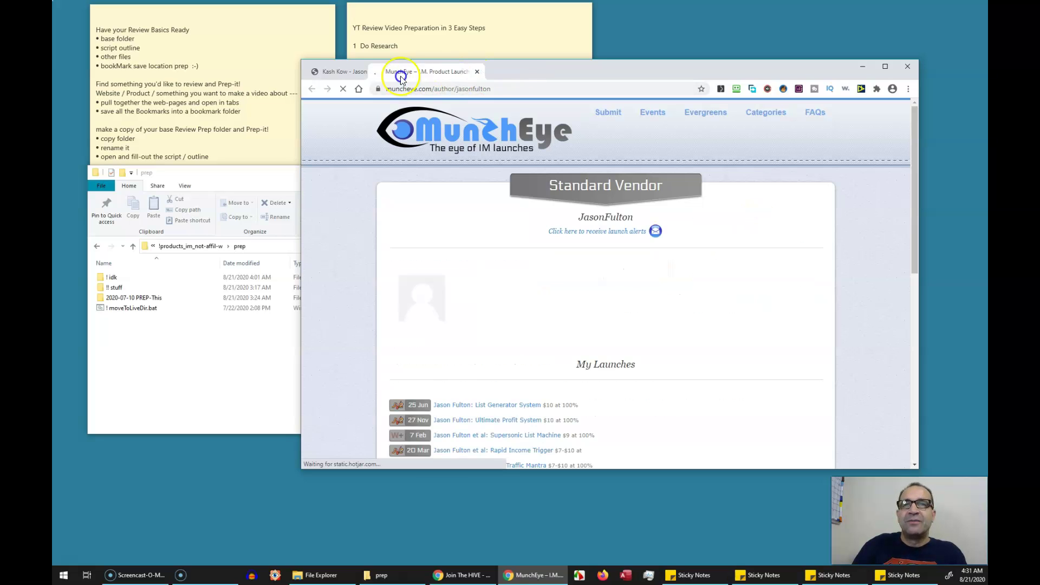
pyautogui.moveTo(385, 76); pyautogui.dragTo(359, 75)
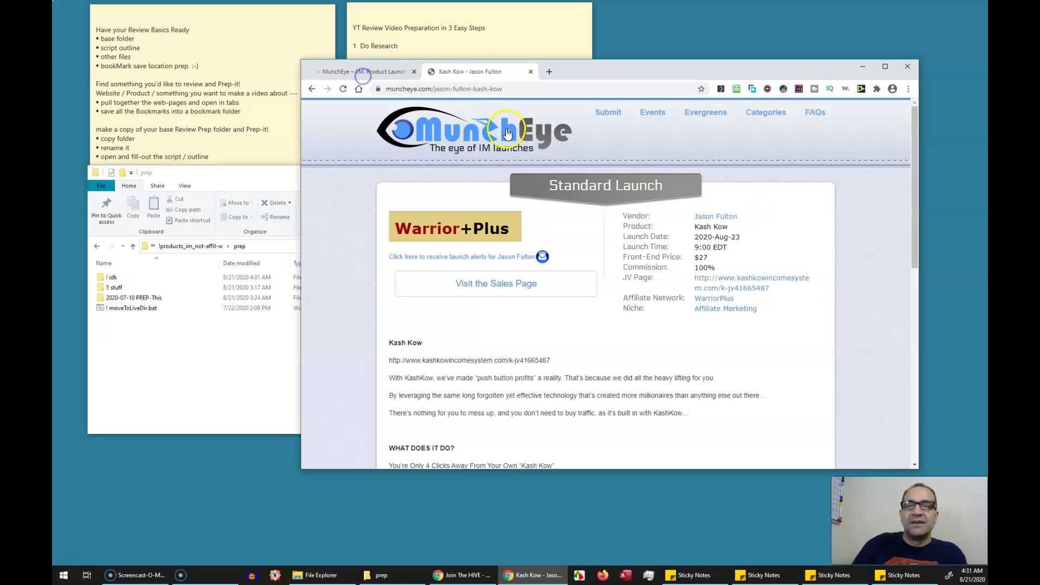
# Open the KashKow JV page in a new tab, browse it, and return to Kash Kow
pyautogui.rightClick(716, 281)
pyautogui.click(742, 292)
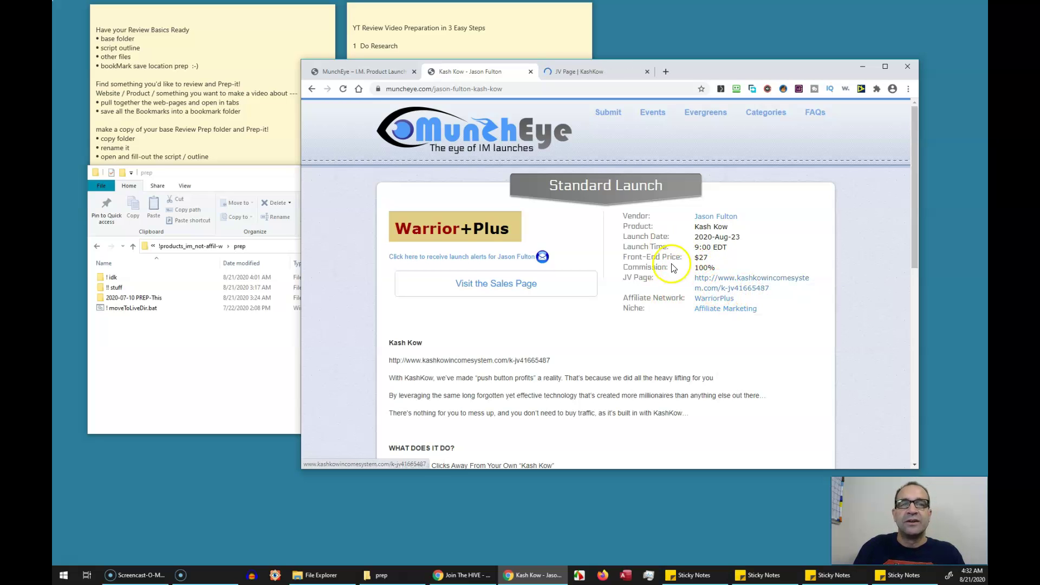
pyautogui.click(592, 76)
pyautogui.scroll(-3, 527, 319)
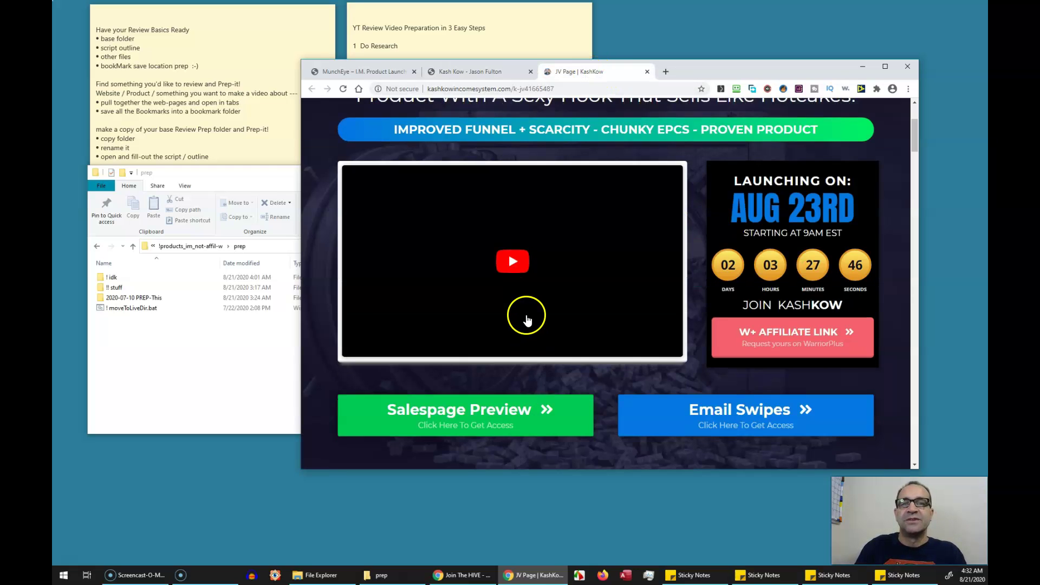
pyautogui.scroll(-8, 482, 251)
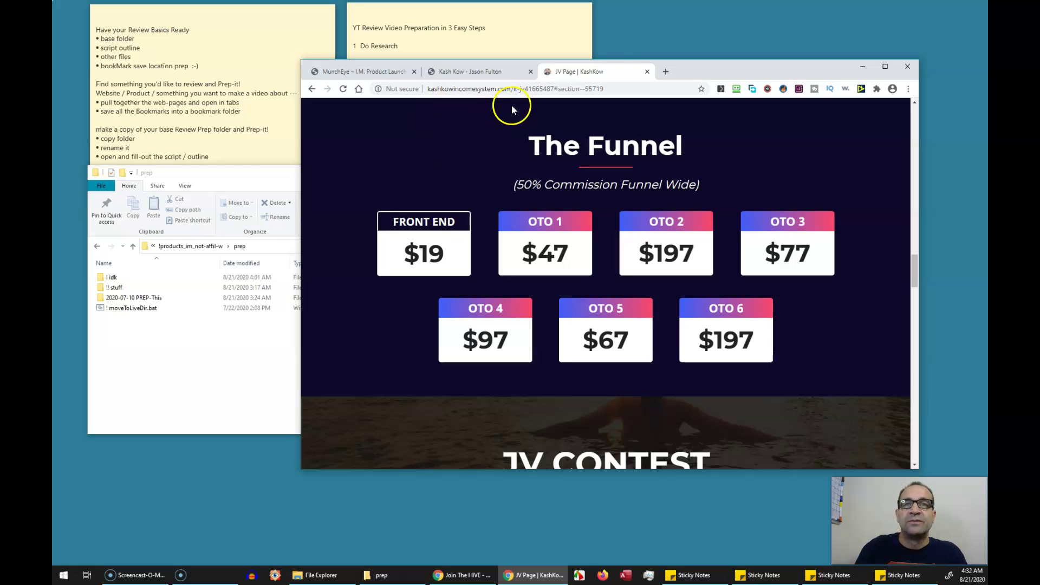
pyautogui.scroll(10, 632, 303)
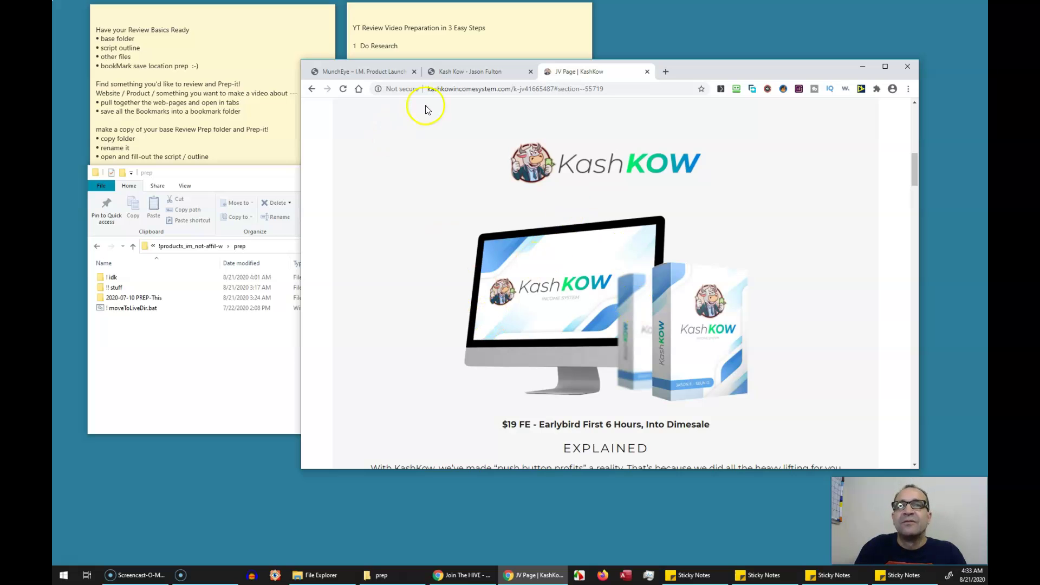
pyautogui.click(463, 71)
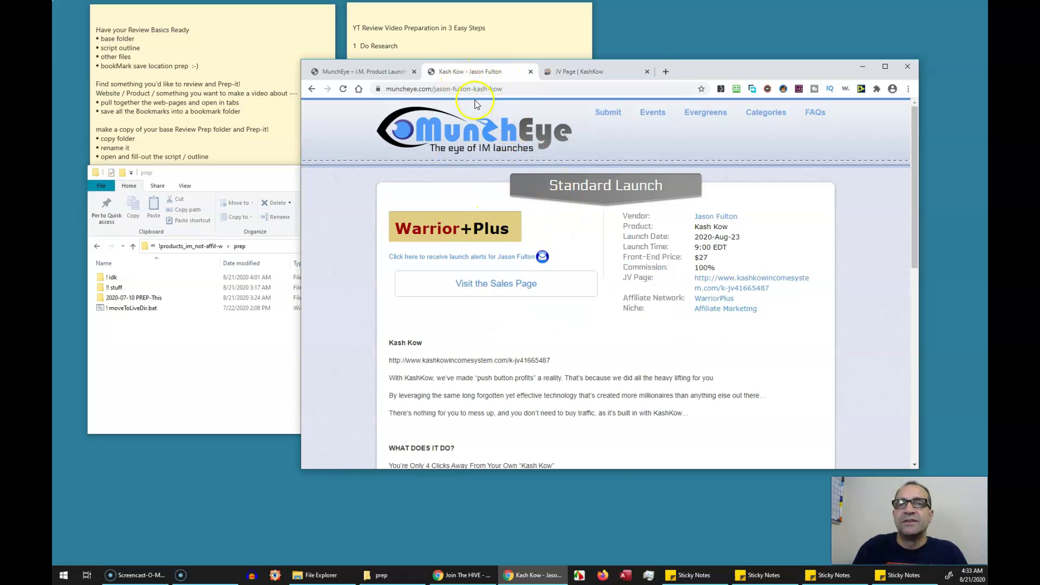
pyautogui.rightClick(472, 288)
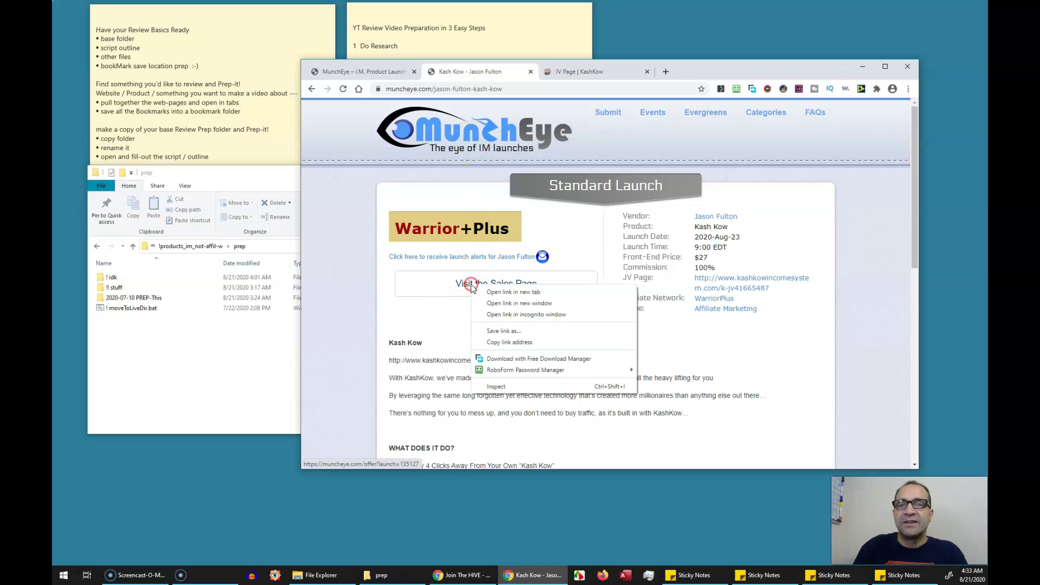
pyautogui.click(523, 292)
pyautogui.click(698, 71)
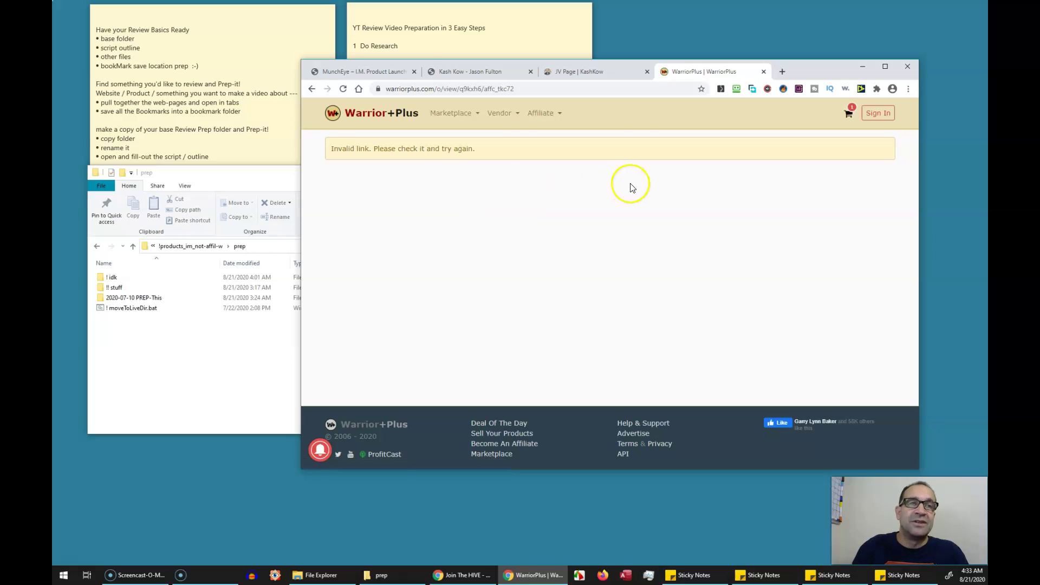
pyautogui.hotkey('ctrl', 'w')
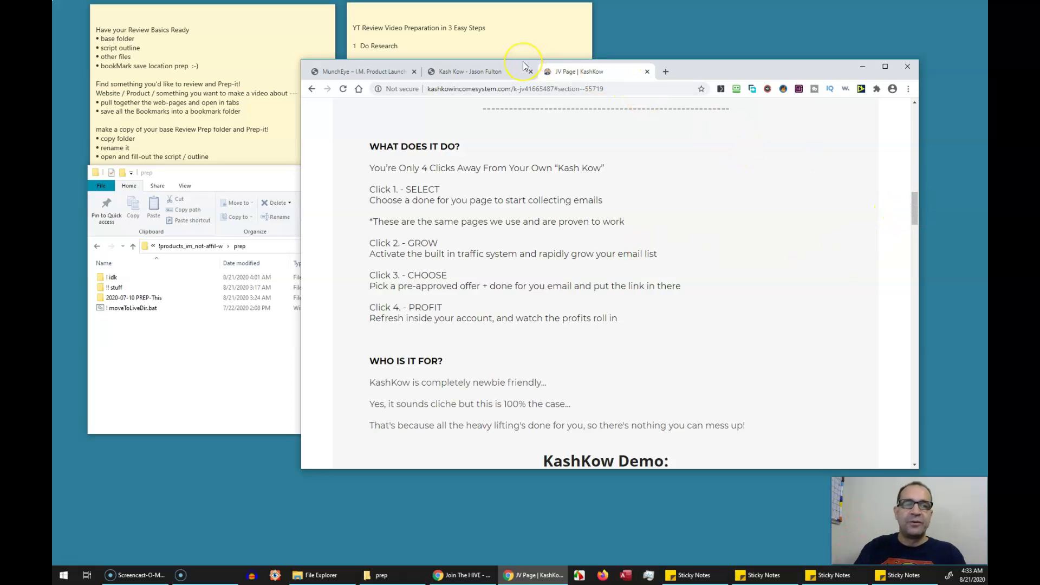
pyautogui.click(433, 71)
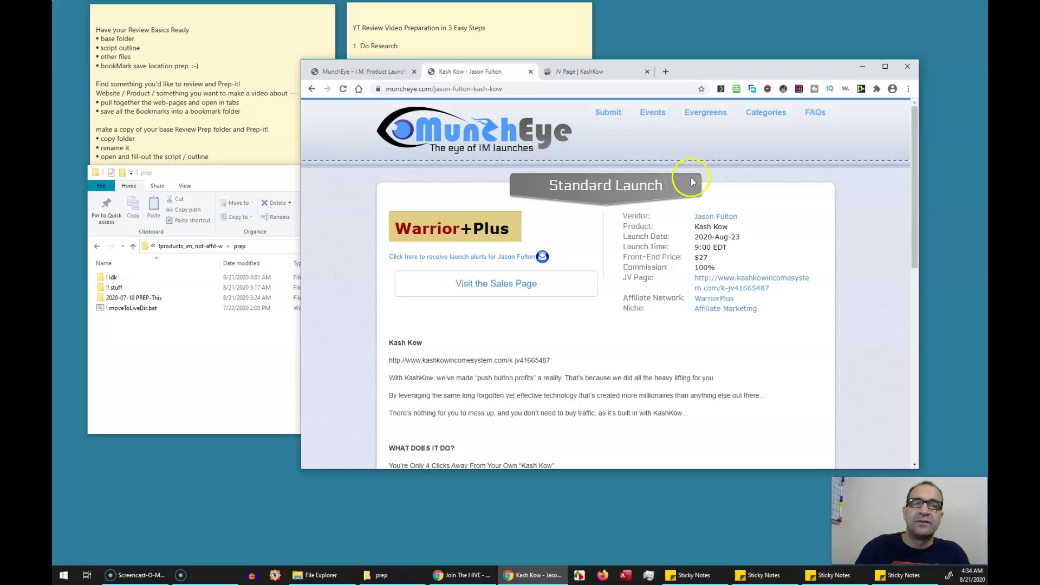
# Bookmark all tabs into a Review_Prep folder named '2020-08-23 Kash Kow' plus the vendor name
pyautogui.rightClick(769, 69)
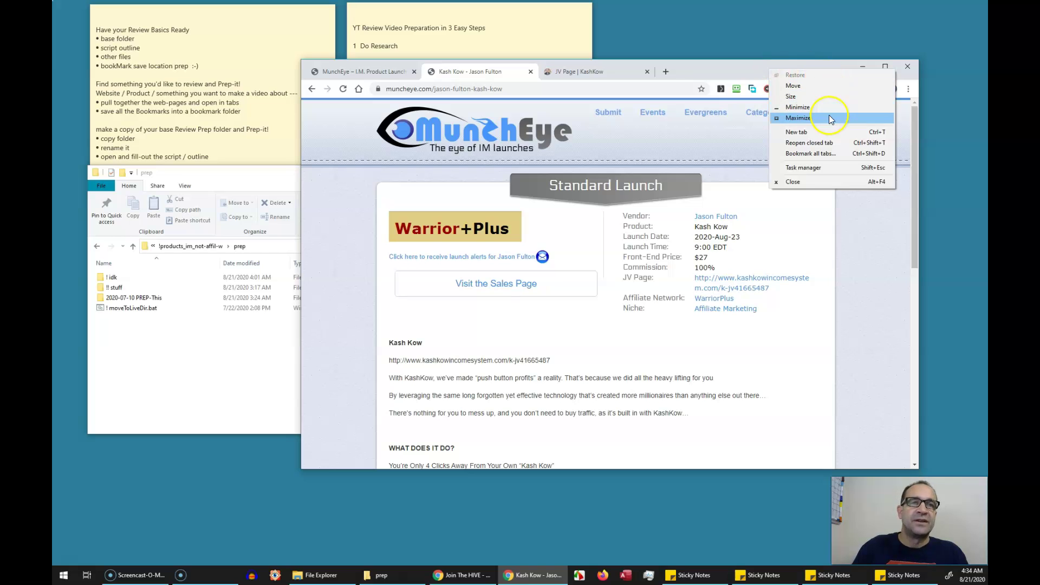
pyautogui.click(798, 156)
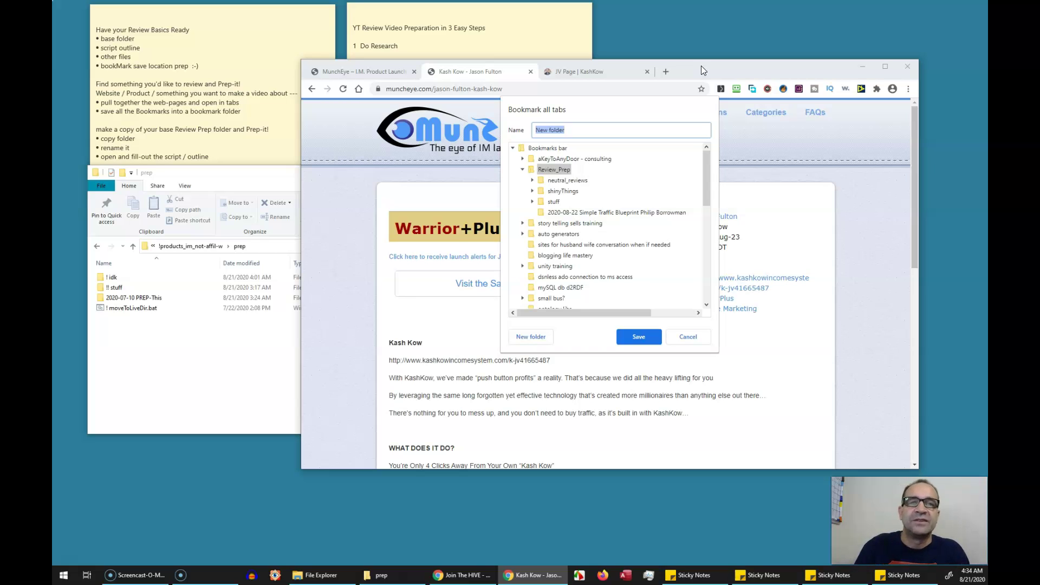
pyautogui.write('2020')
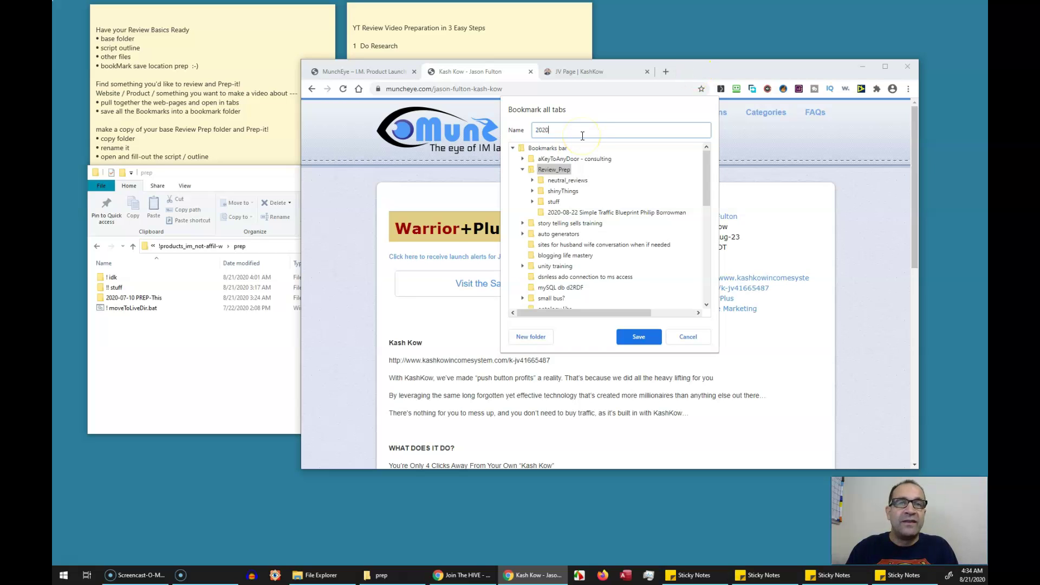
pyautogui.write('-08-23')
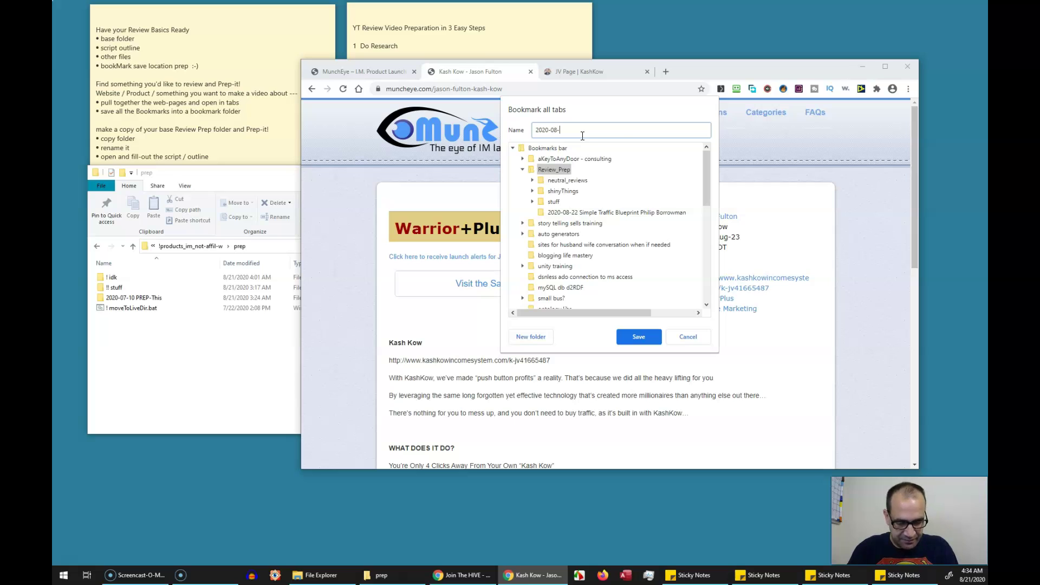
pyautogui.write('Kash Kow Jason Fulton')
pyautogui.hotkey('ctrl', 'shift', 'Left')
pyautogui.hotkey('ctrl', 'shift', 'Left')
pyautogui.hotkey('ctrl', 'shift', 'Left')
pyautogui.hotkey('ctrl', 'shift', 'Left')
pyautogui.hotkey('ctrl', 'shift', 'Left')
pyautogui.hotkey('ctrl', 'shift', 'Left')
pyautogui.hotkey('ctrl', 'shift', 'Left')
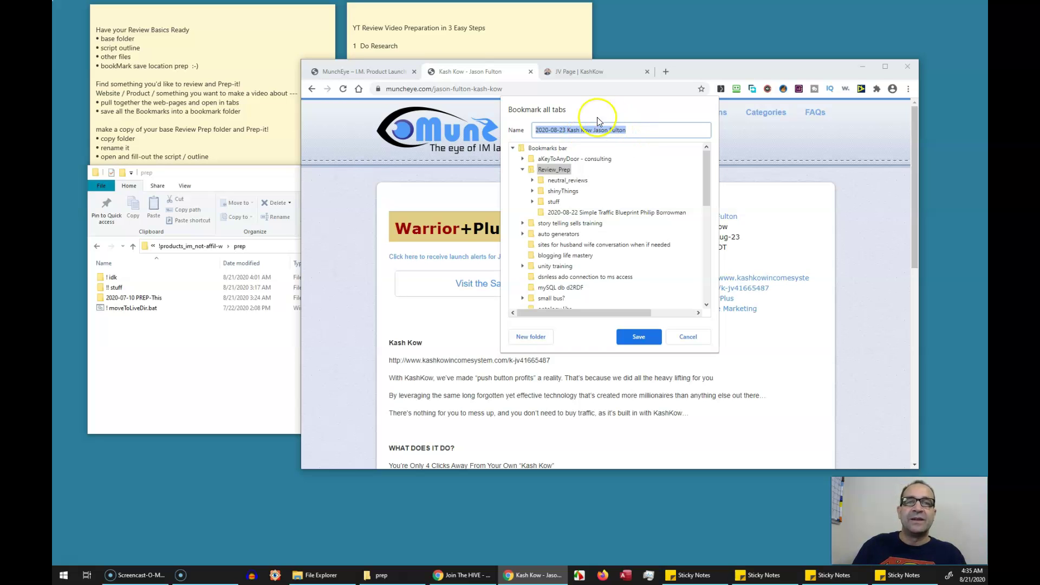
pyautogui.click(553, 169)
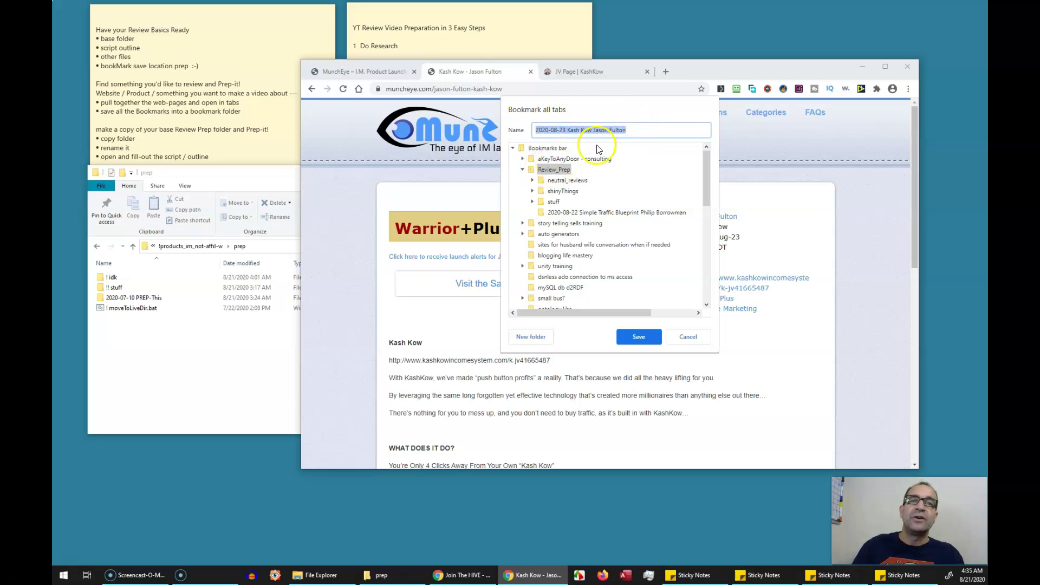
# Save the bookmark folder and close the three old tabs, leaving one new tab
pyautogui.click(638, 336)
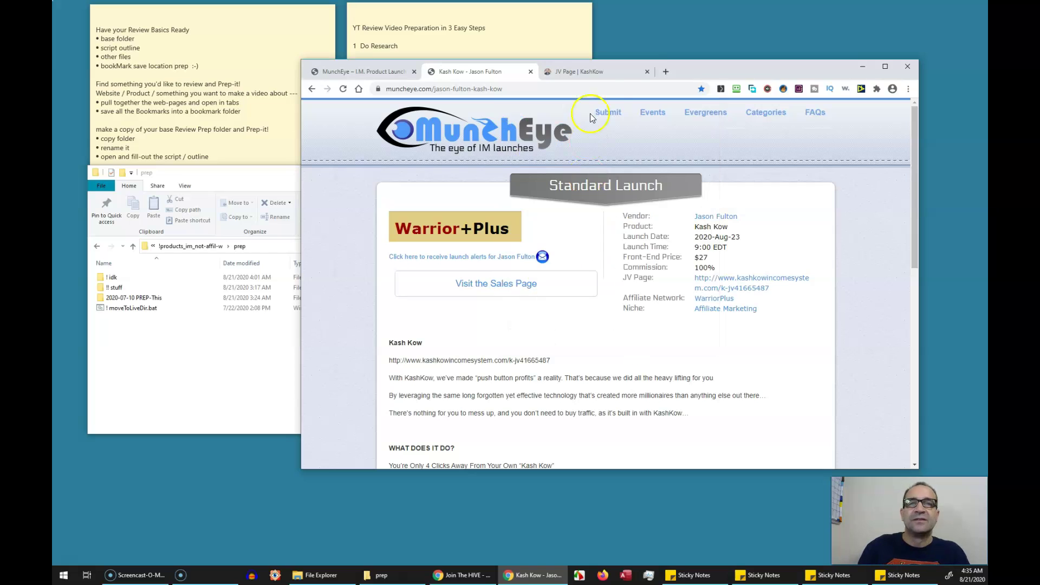
pyautogui.click(649, 72)
pyautogui.click(532, 72)
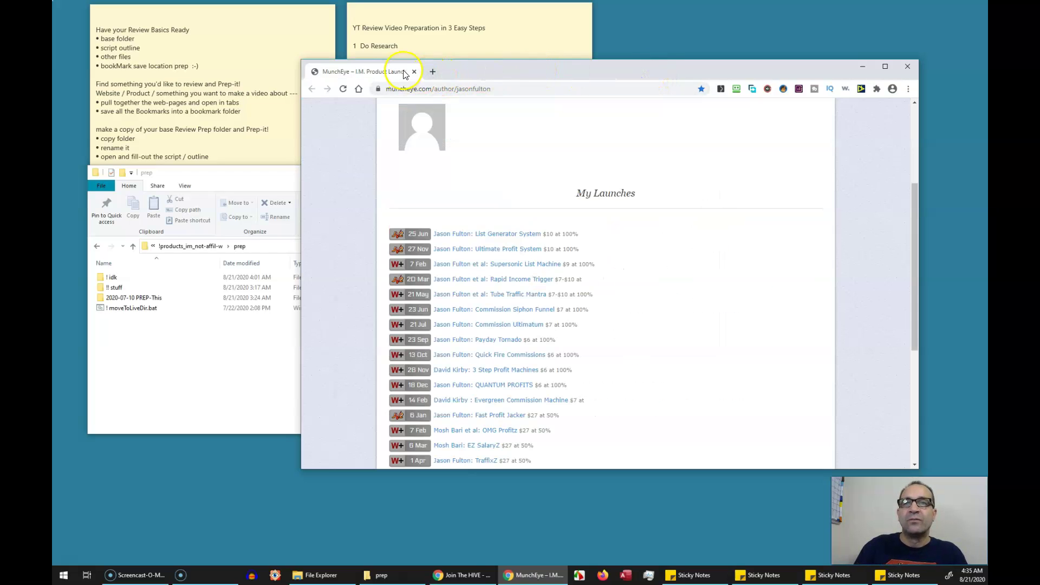
pyautogui.click(428, 72)
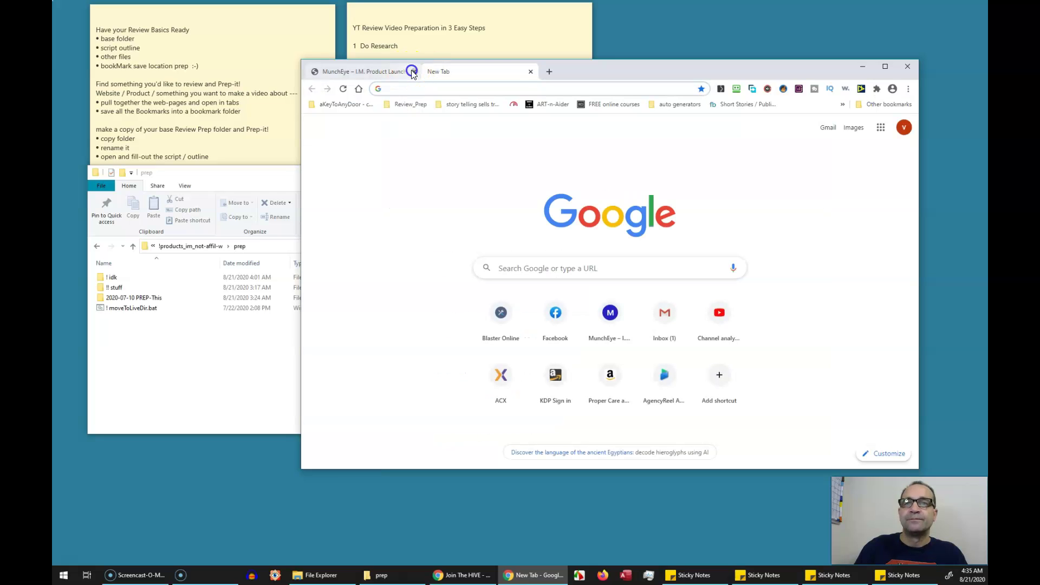
pyautogui.click(414, 71)
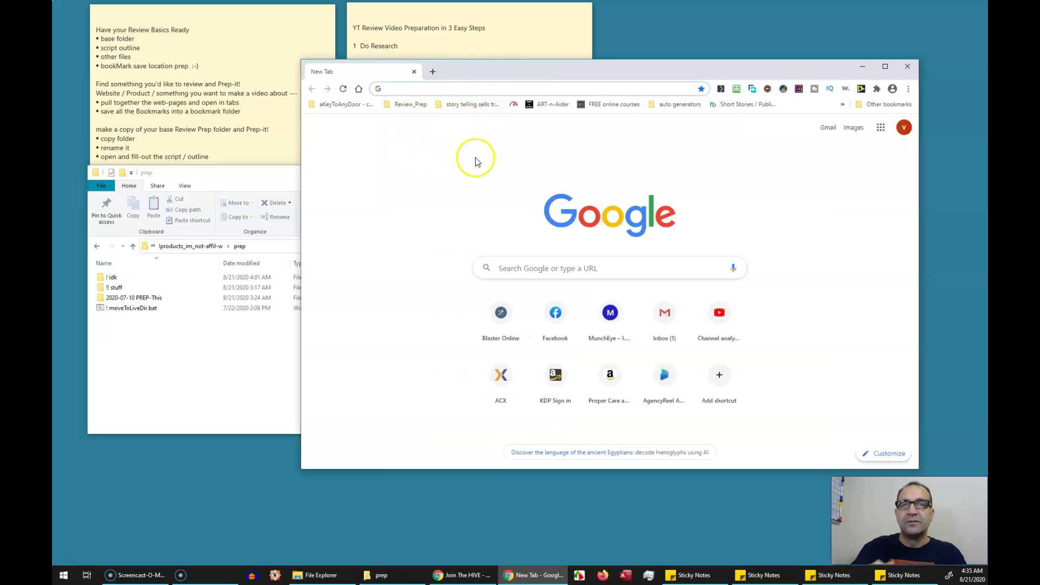
# Open all 3 bookmarks from the dated Kash Kow folder and check each tab
pyautogui.click(400, 105)
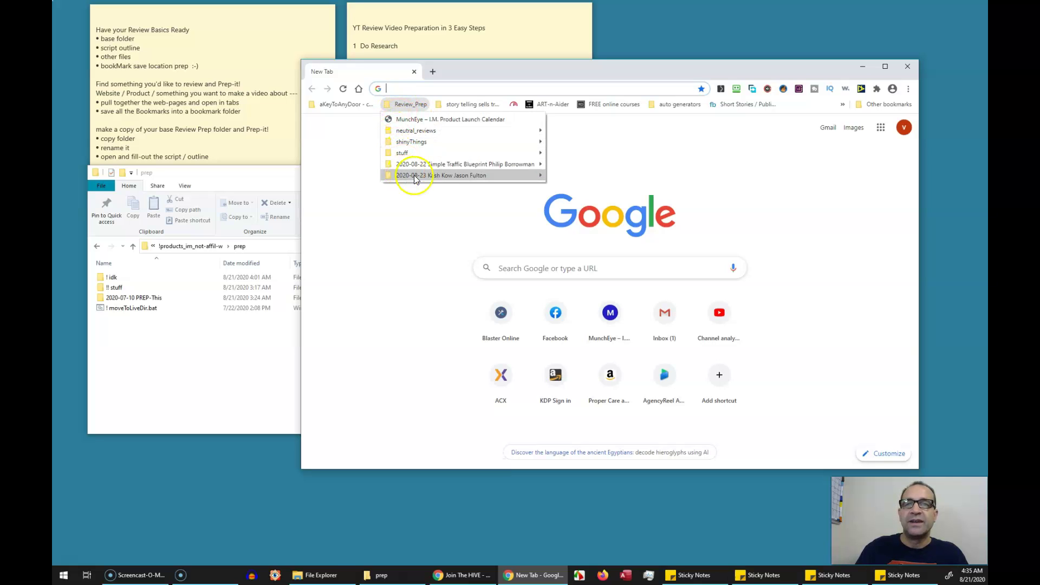
pyautogui.moveTo(425, 177)
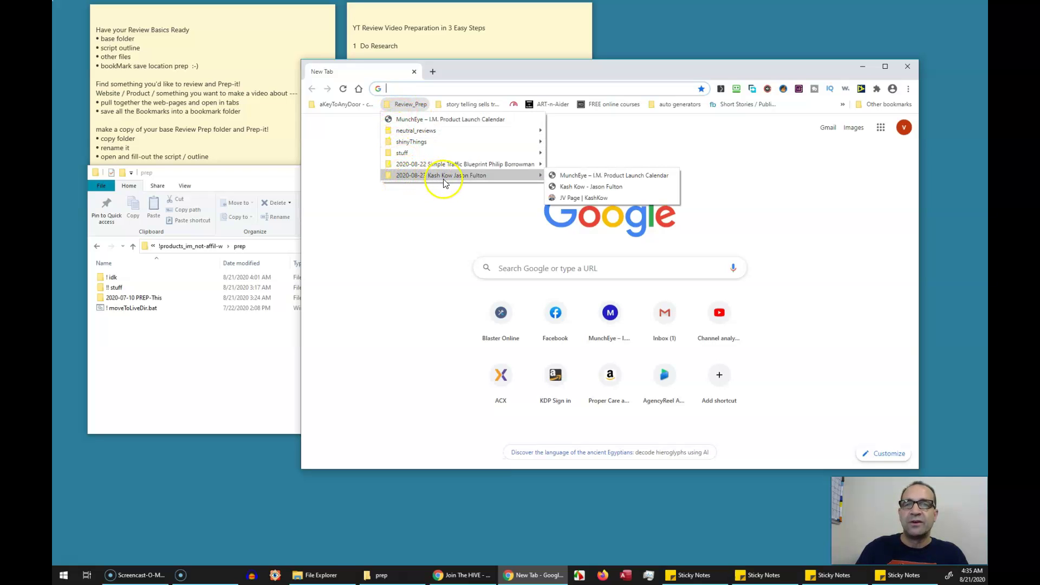
pyautogui.rightClick(399, 176)
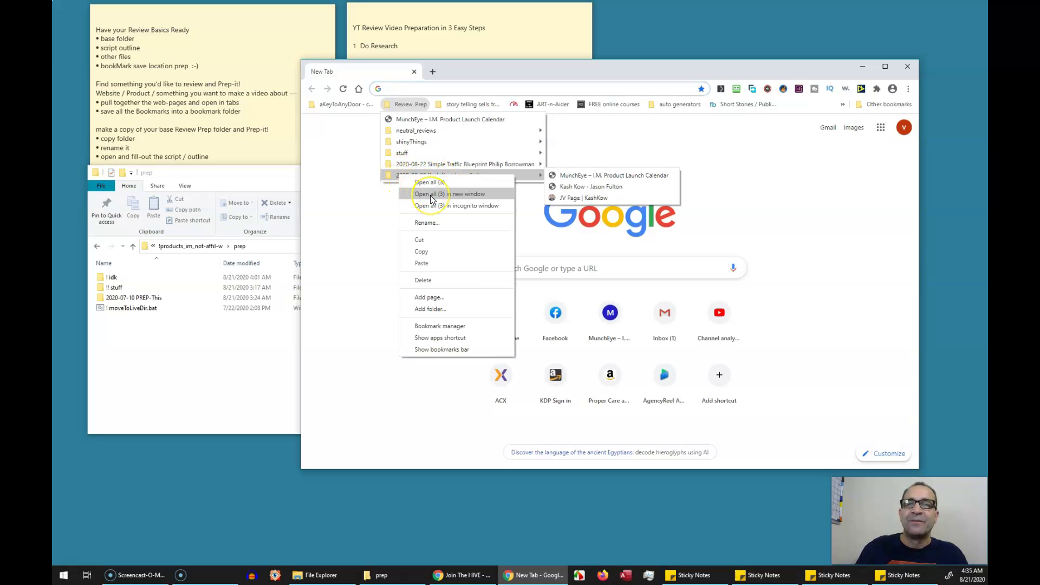
pyautogui.click(428, 182)
pyautogui.click(490, 71)
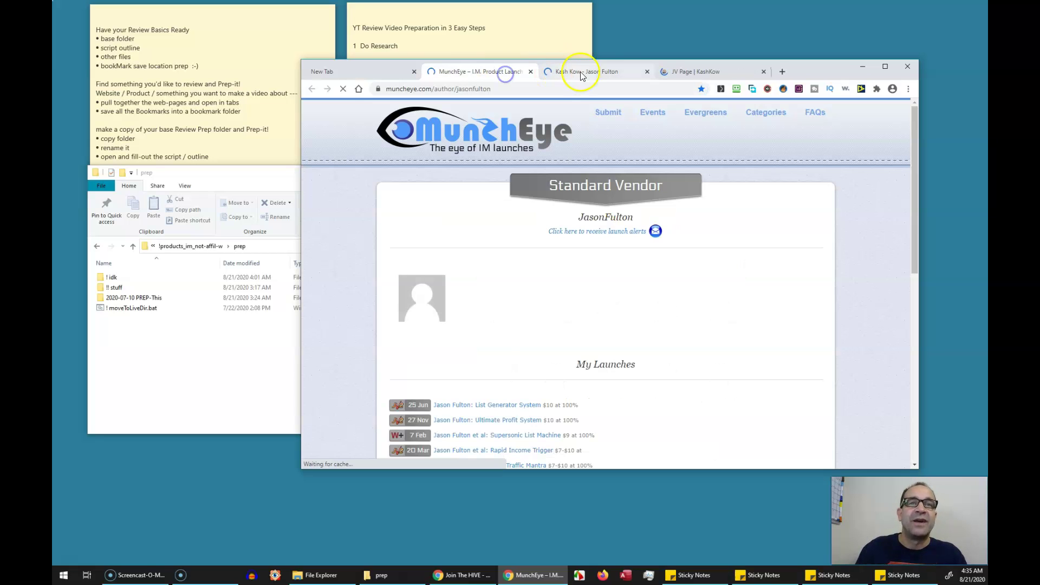
pyautogui.click(585, 71)
pyautogui.click(691, 72)
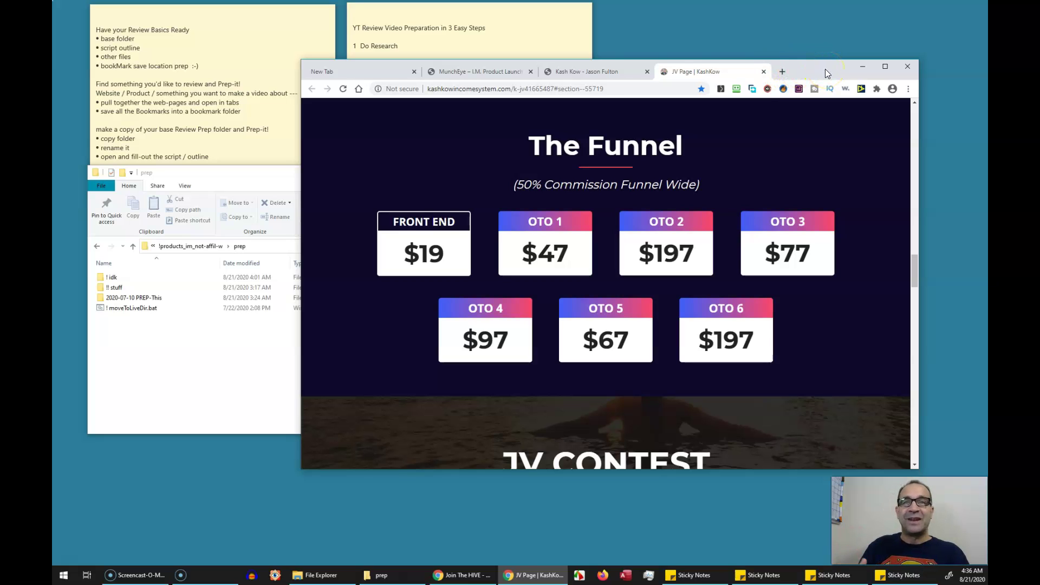
# Check the review preparation sticky note, then bring the browser back to the front
pyautogui.click(540, 28)
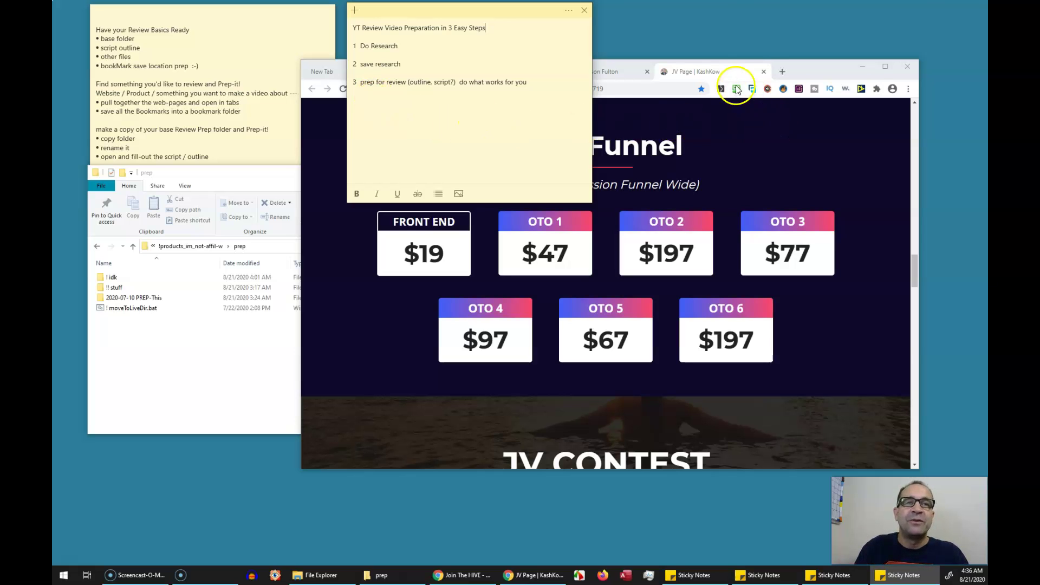
pyautogui.click(799, 73)
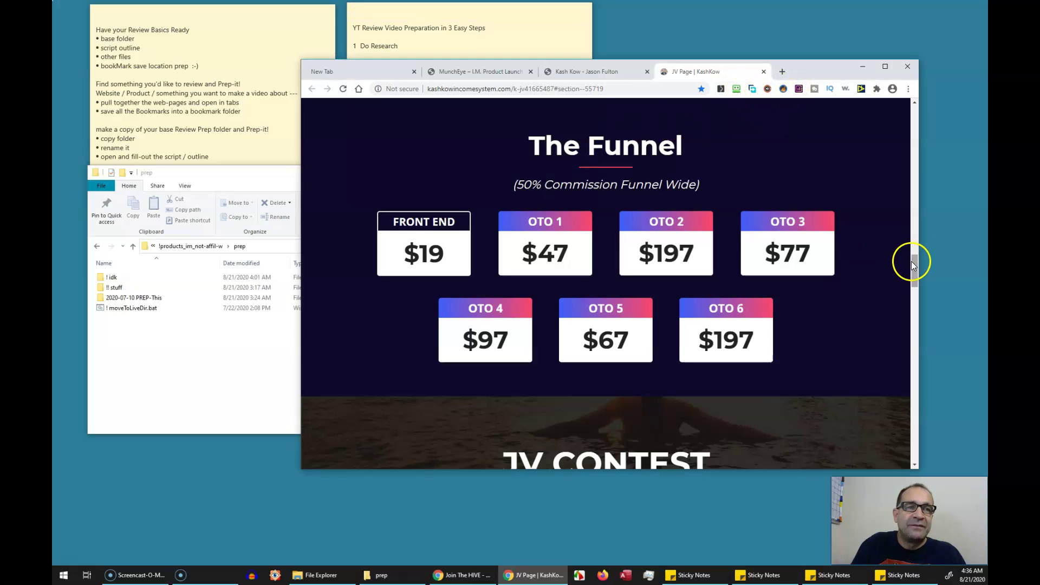
pyautogui.moveTo(914, 262); pyautogui.dragTo(902, 172)
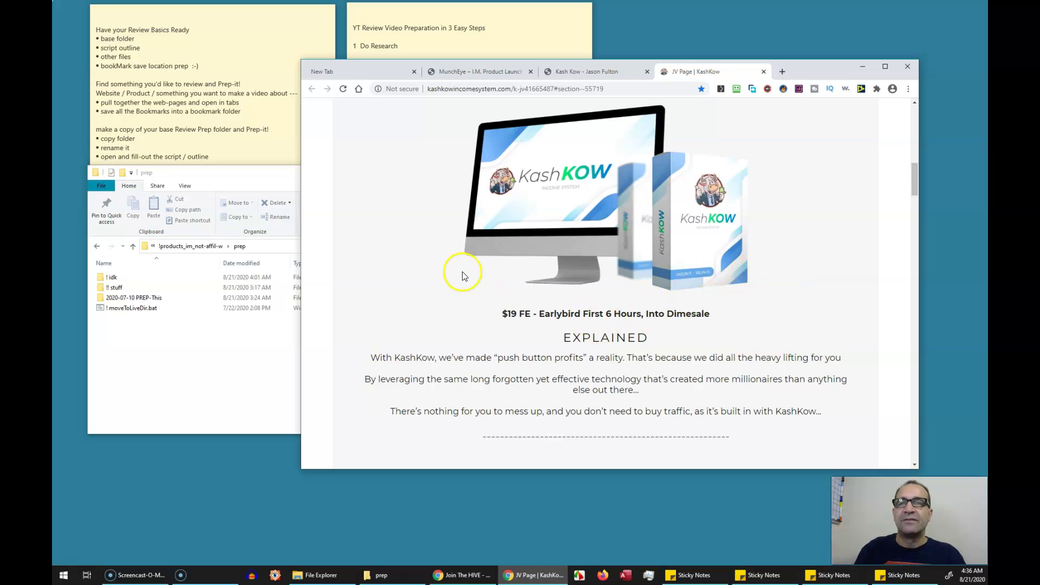
# Open base Review.txt from the 2020-07-10 PREP-This folder in Notepad
pyautogui.click(206, 377)
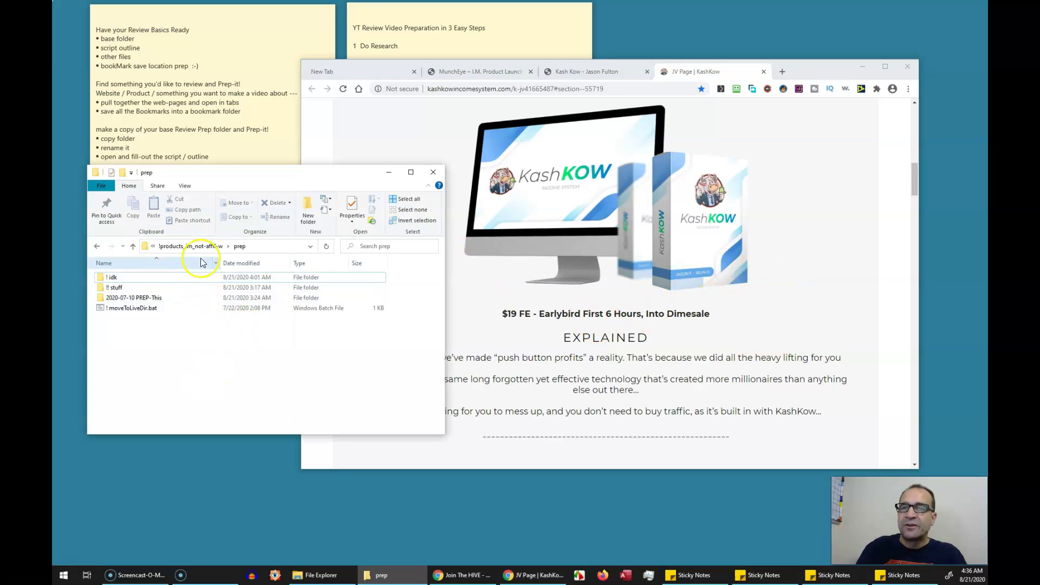
pyautogui.doubleClick(130, 299)
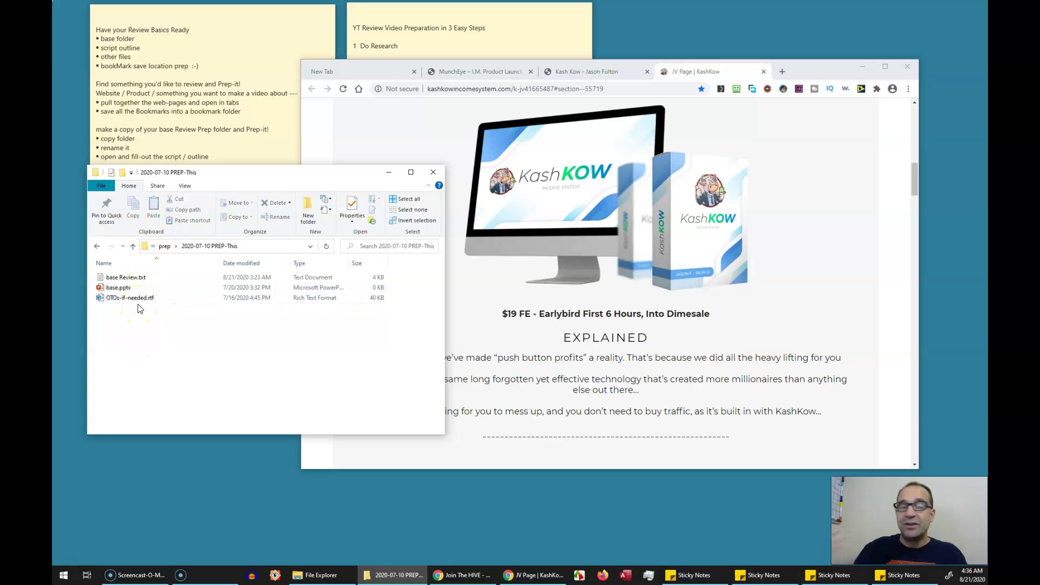
pyautogui.click(129, 280)
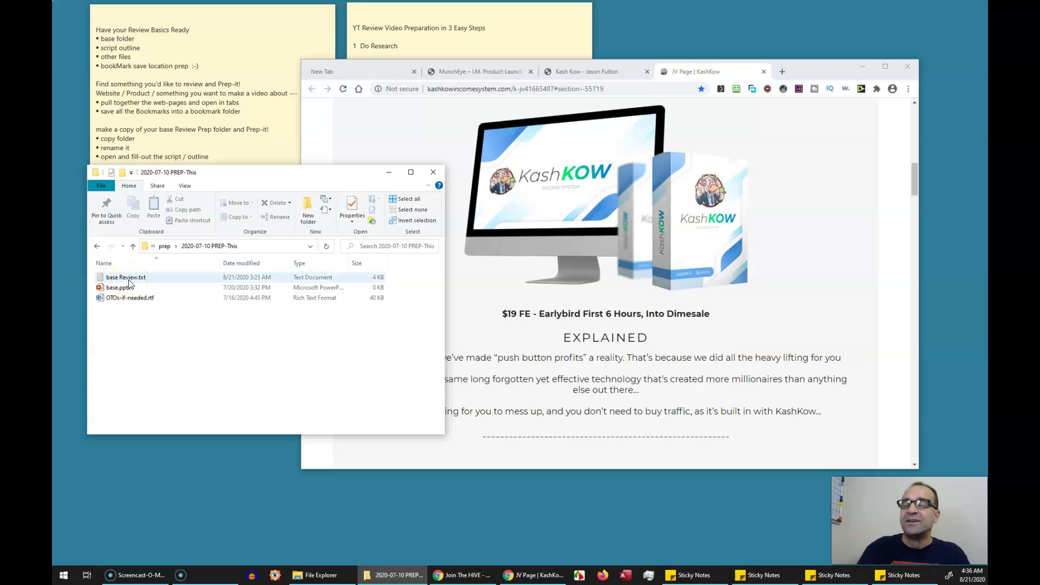
pyautogui.click(129, 280)
pyautogui.click(133, 280)
pyautogui.click(123, 279)
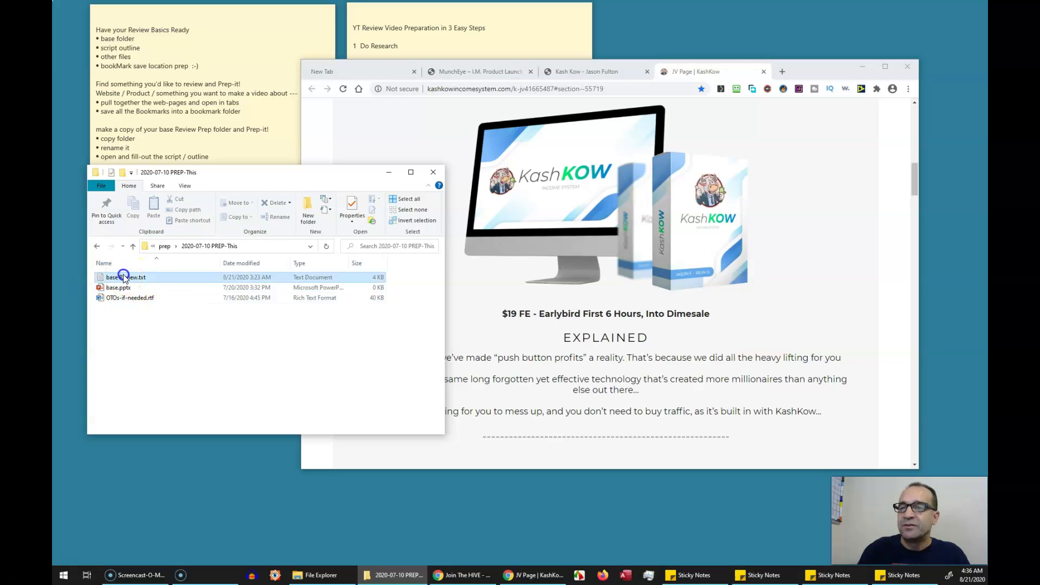
pyautogui.doubleClick(124, 278)
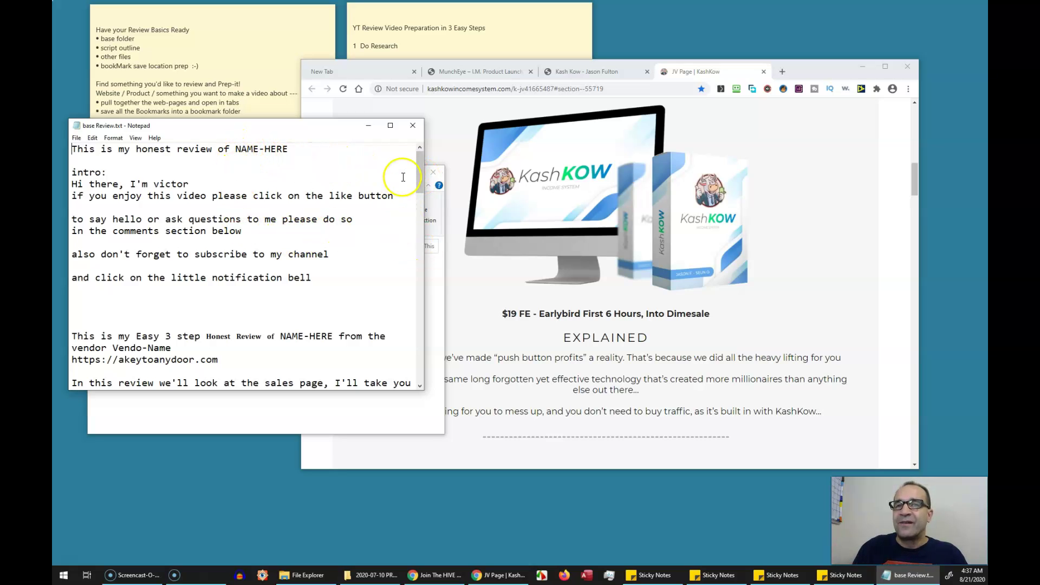
# Close Notepad unchanged, review base.pptx and OTOs-if-needed.rtf, and go up to the prep folder
pyautogui.click(412, 125)
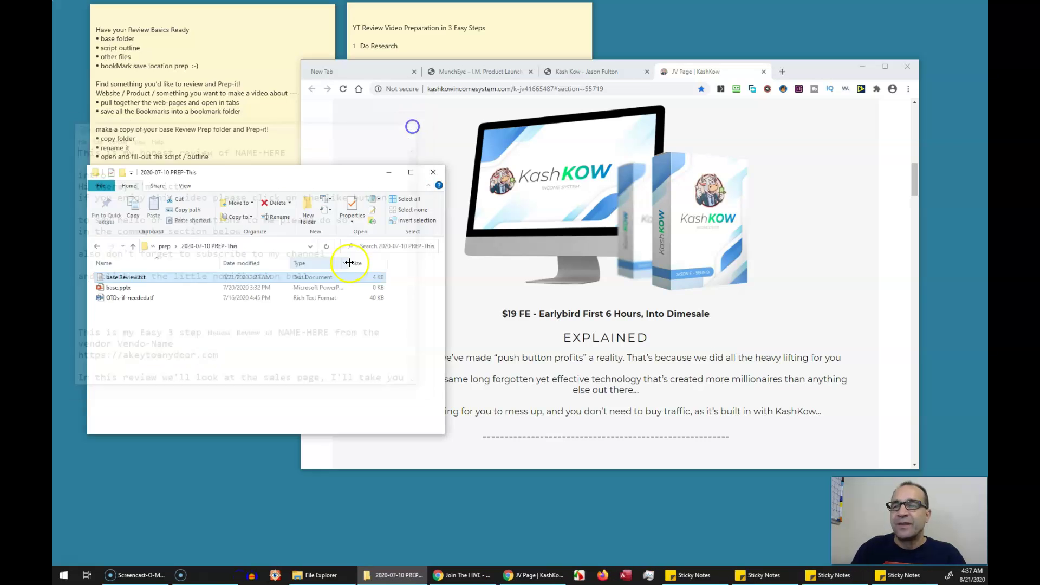
pyautogui.keyDown('ctrl'); pyautogui.click(108, 277); pyautogui.keyUp('ctrl')
pyautogui.keyDown('ctrl'); pyautogui.click(121, 298); pyautogui.keyUp('ctrl')
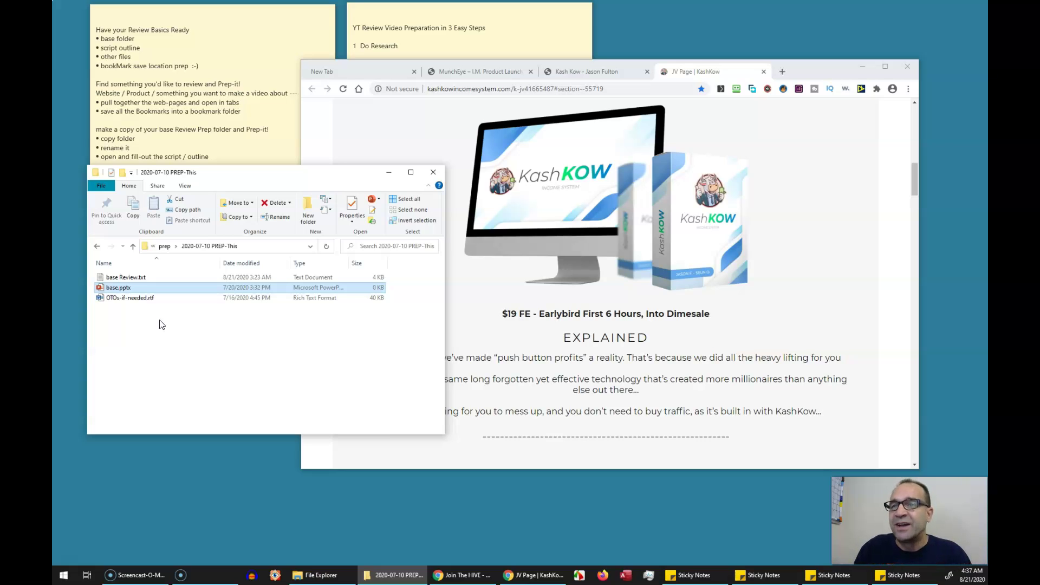
pyautogui.click(122, 298)
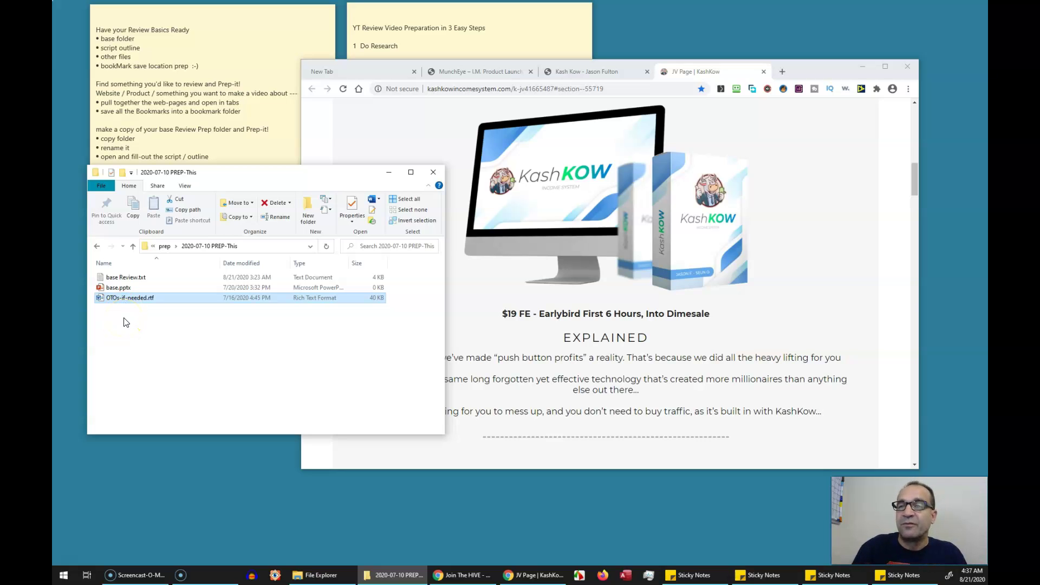
pyautogui.moveTo(124, 321)
pyautogui.mouseDown()
pyautogui.moveTo(99, 278)
pyautogui.moveTo(120, 305)
pyautogui.moveTo(116, 279)
pyautogui.moveTo(116, 303)
pyautogui.mouseUp()
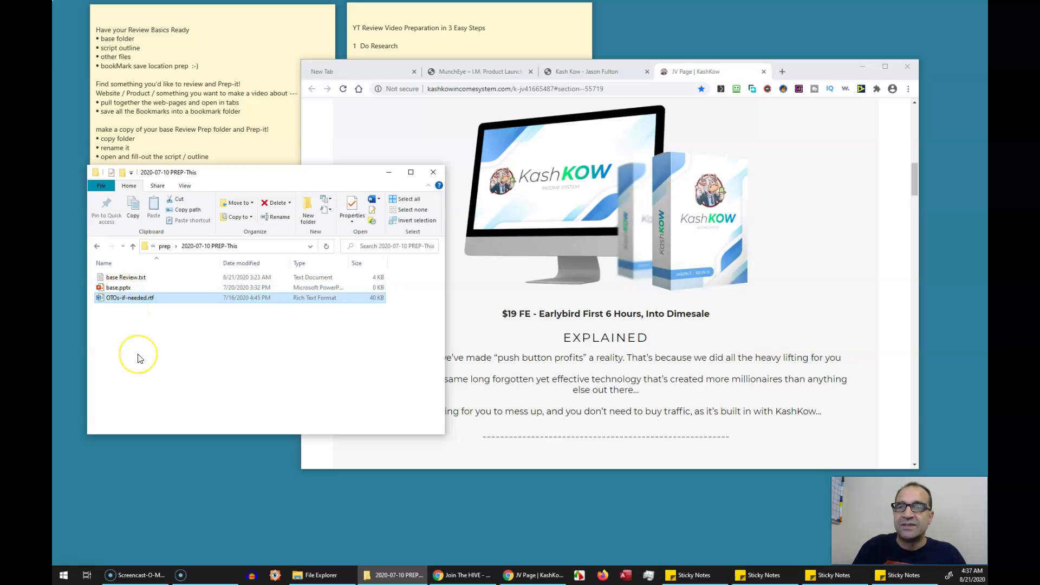
pyautogui.hotkey('alt', 'Up')
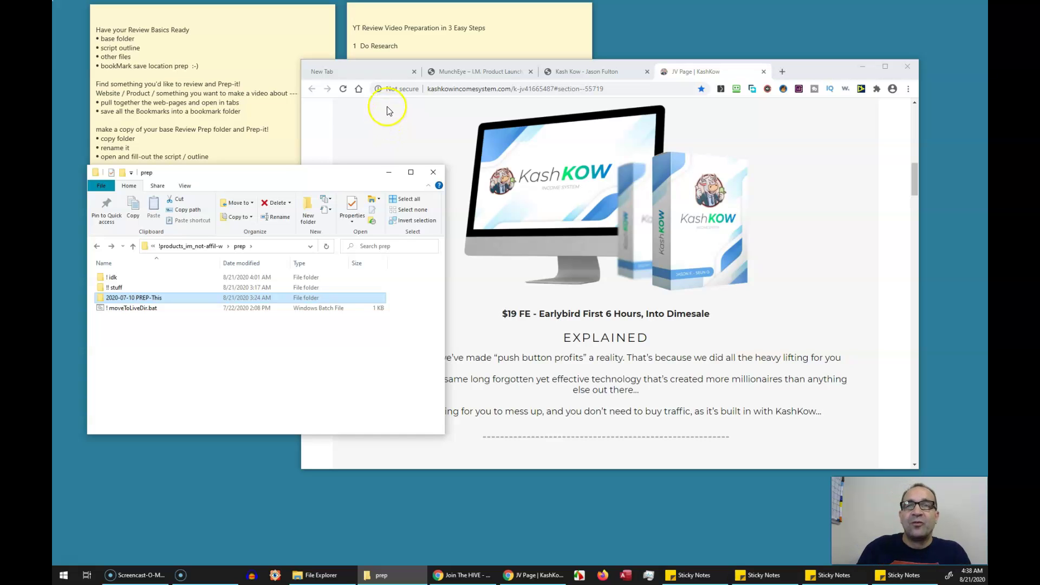
# Expand the YT Review Video Preparation sticky note, then select the 2020-07-10 PREP-This folder
pyautogui.click(438, 28)
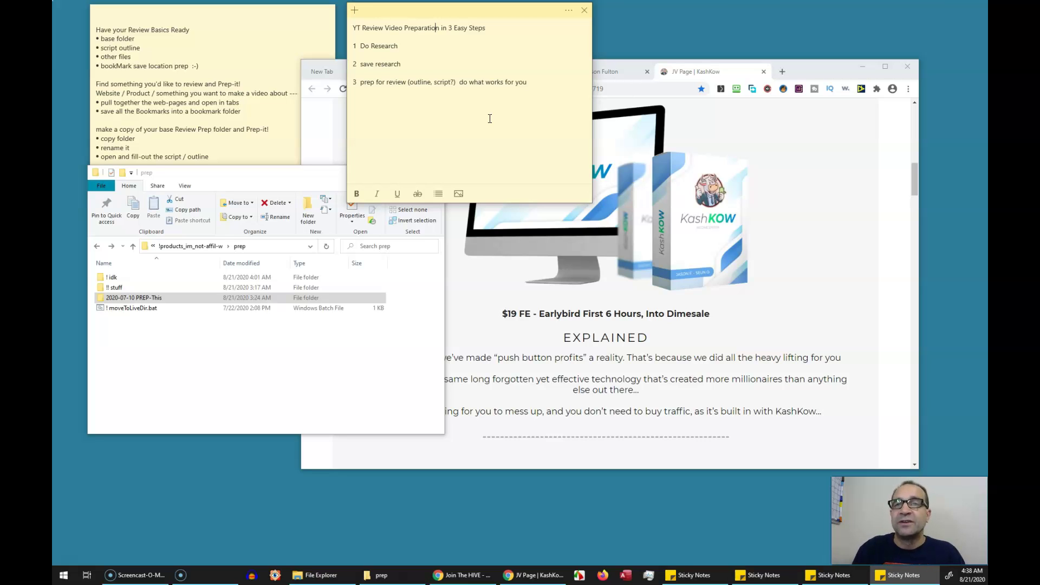
pyautogui.click(156, 354)
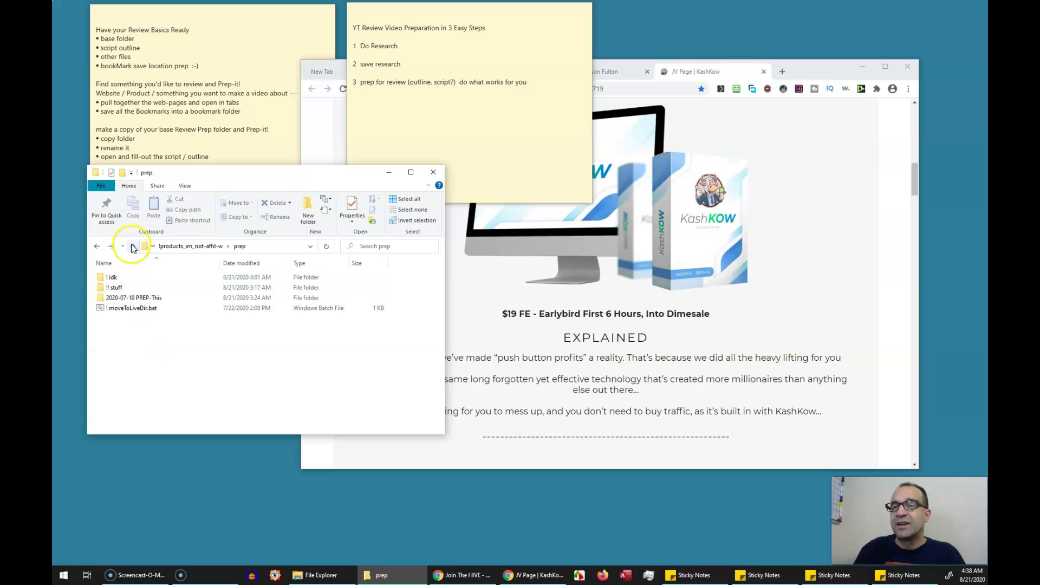
pyautogui.click(130, 297)
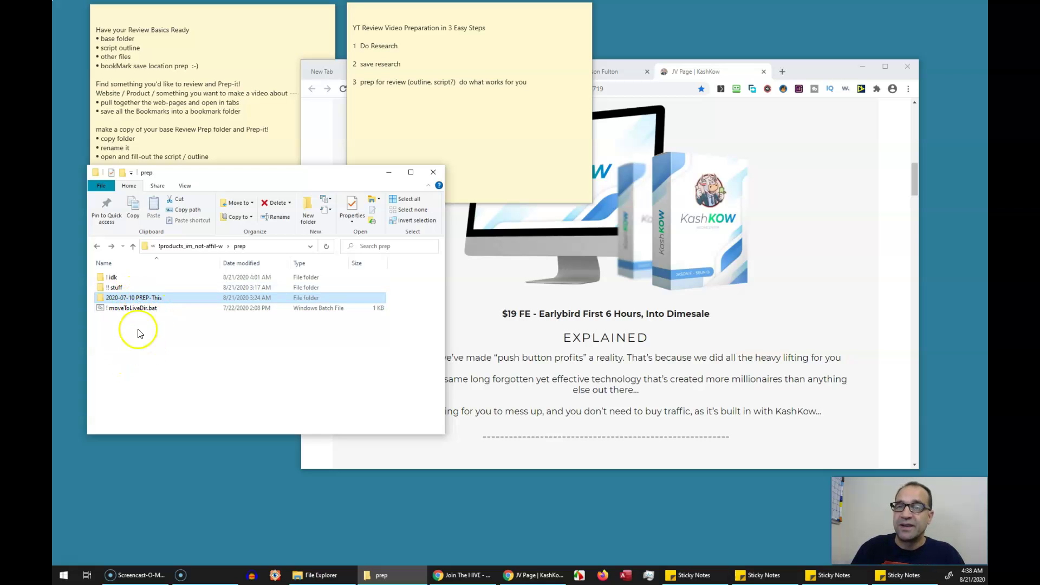
# Duplicate 2020-07-10 PREP-This and rename the copy '2020-08-23 Kash Kow' plus the vendor name
pyautogui.hotkey('ctrl', 'c')
pyautogui.hotkey('ctrl', 'v')
pyautogui.press('F2')
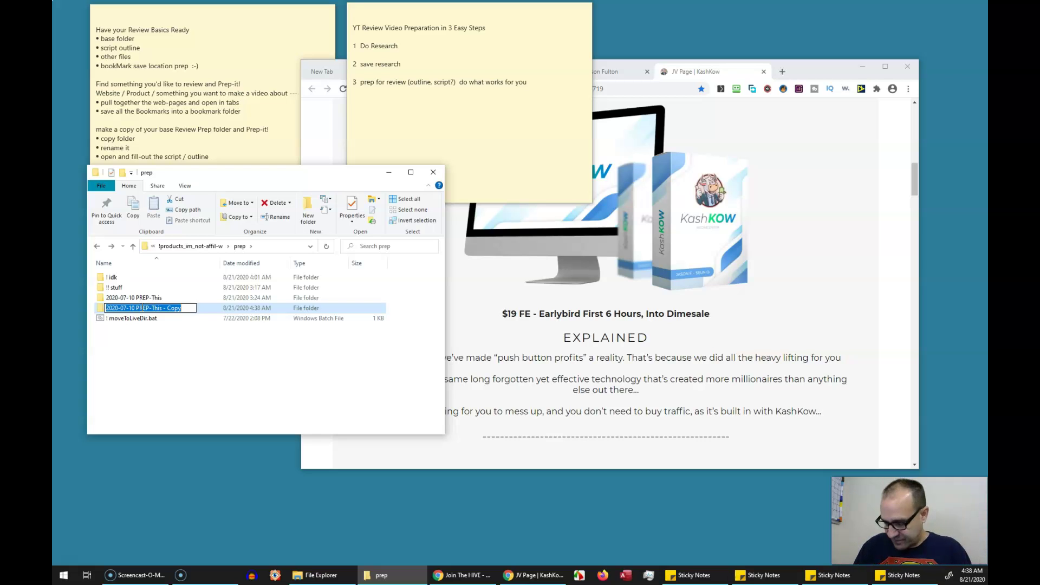
pyautogui.hotkey('ctrl', 'v')
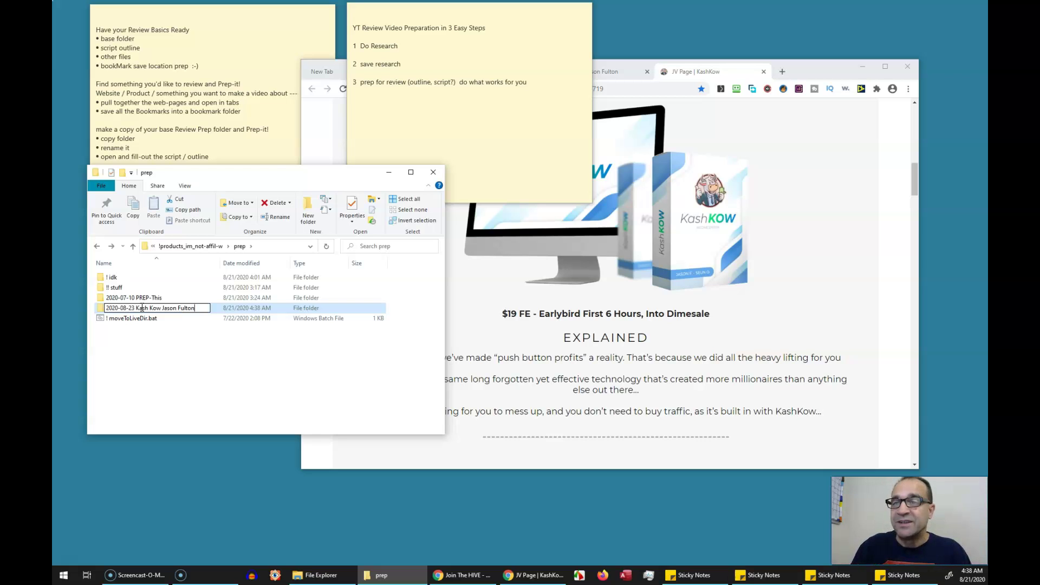
pyautogui.click(180, 310)
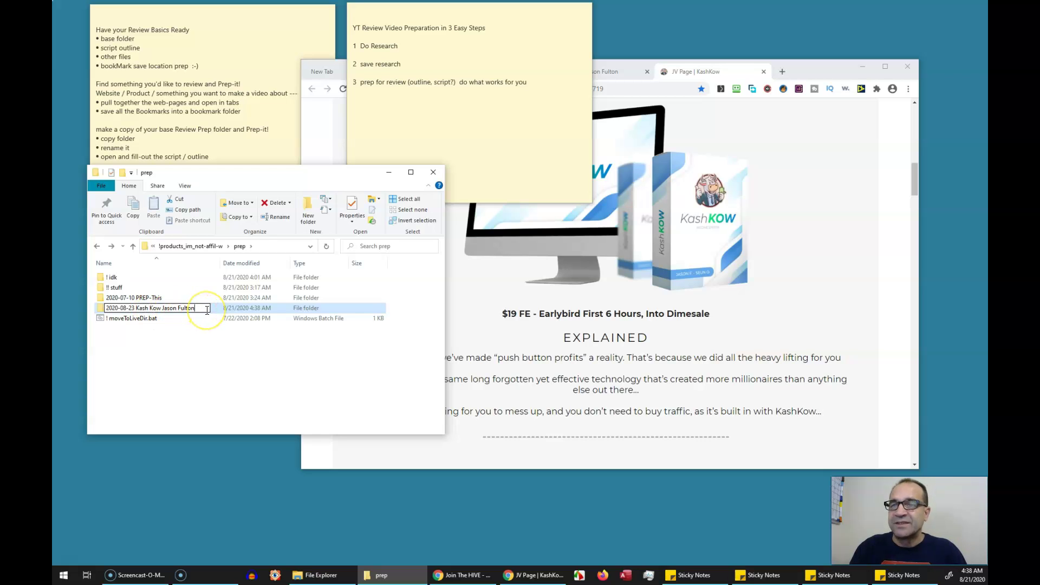
pyautogui.press('Return')
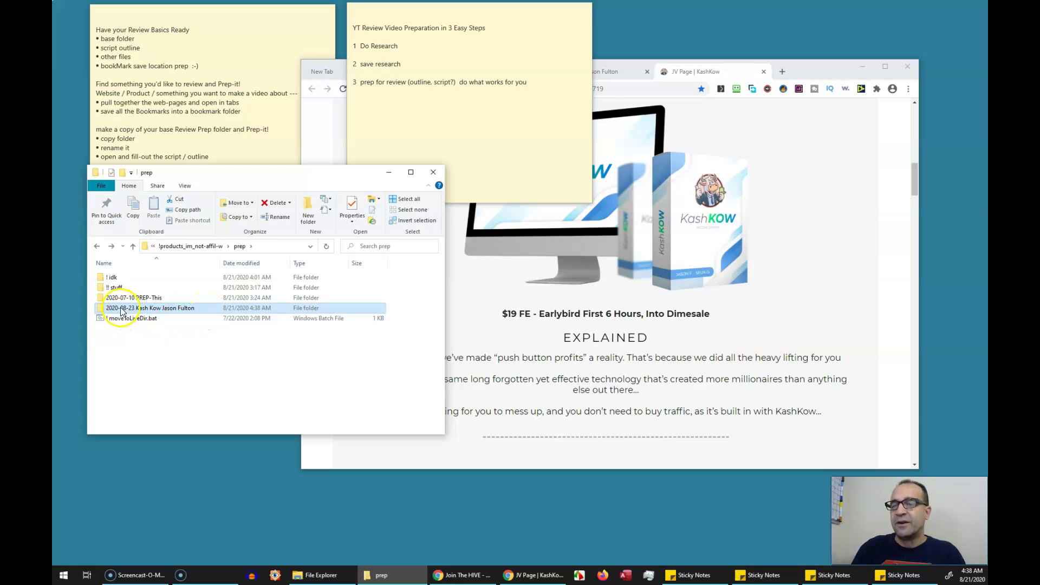
pyautogui.click(149, 311)
# Open base Review.txt from the dated Kash Kow folder and select the NAME-HERE placeholder
pyautogui.doubleClick(148, 311)
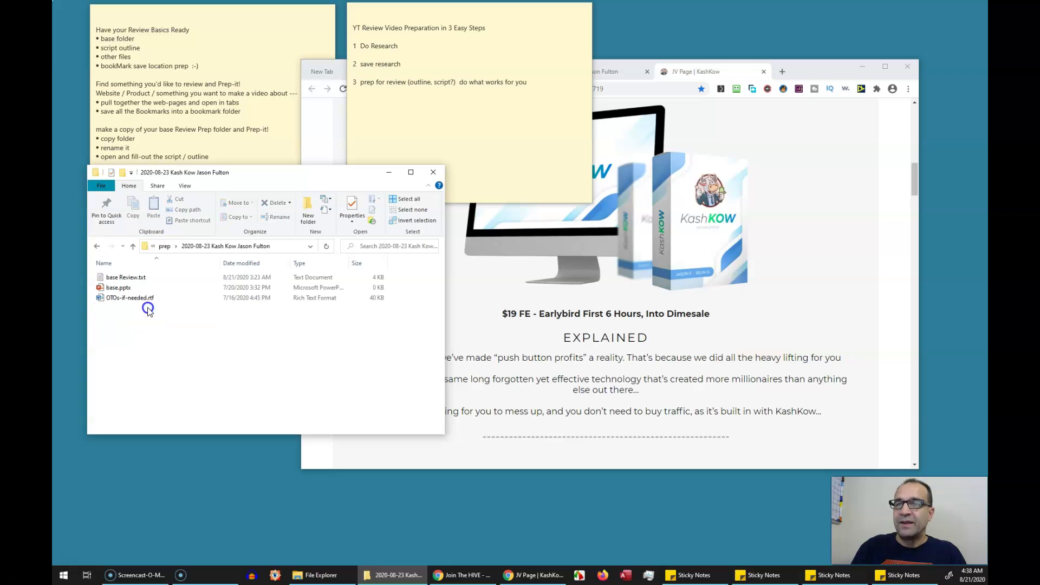
pyautogui.click(117, 277)
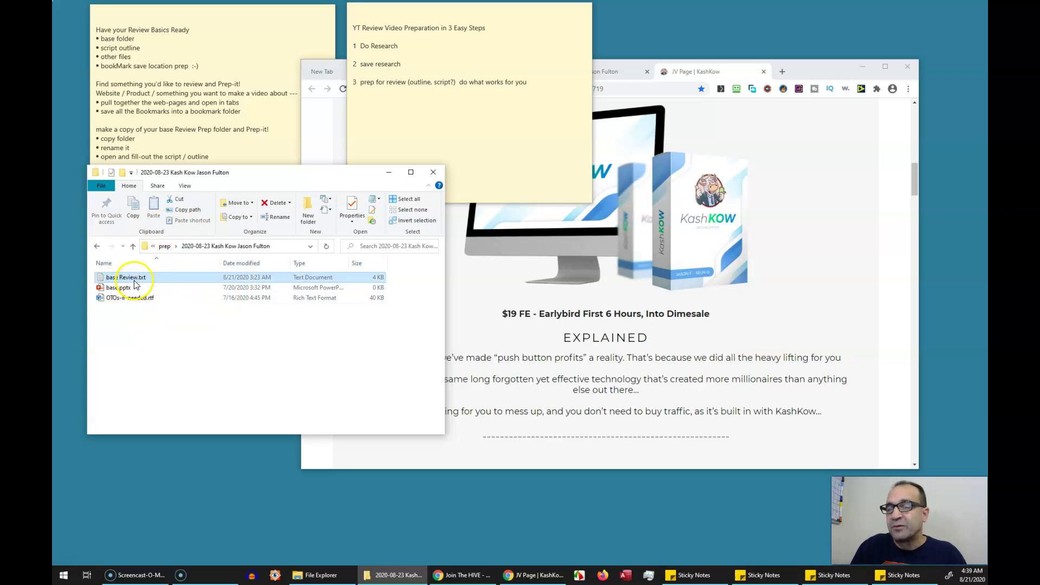
pyautogui.doubleClick(134, 281)
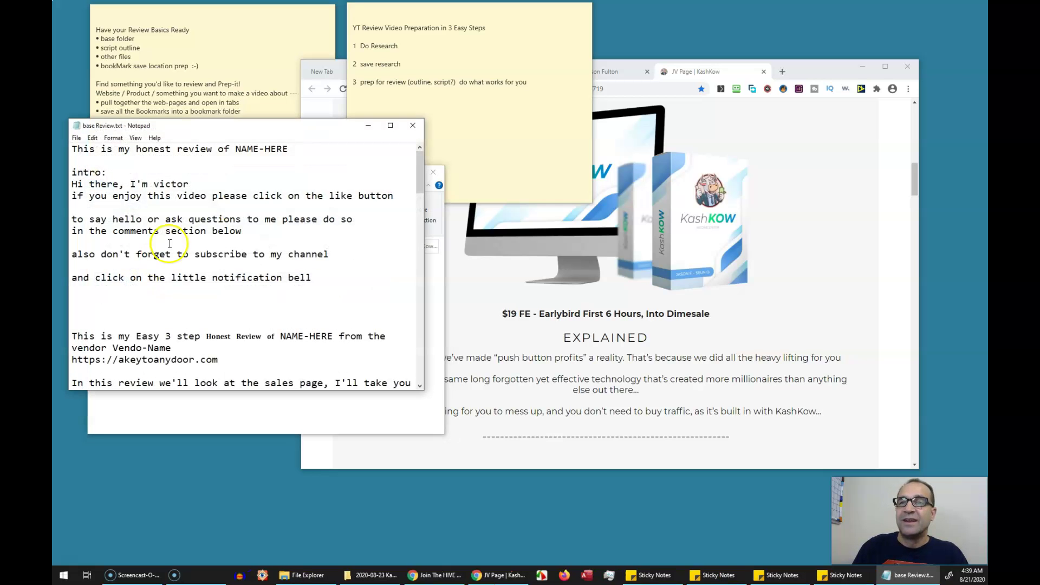
pyautogui.doubleClick(253, 150)
pyautogui.moveTo(253, 150); pyautogui.dragTo(291, 149)
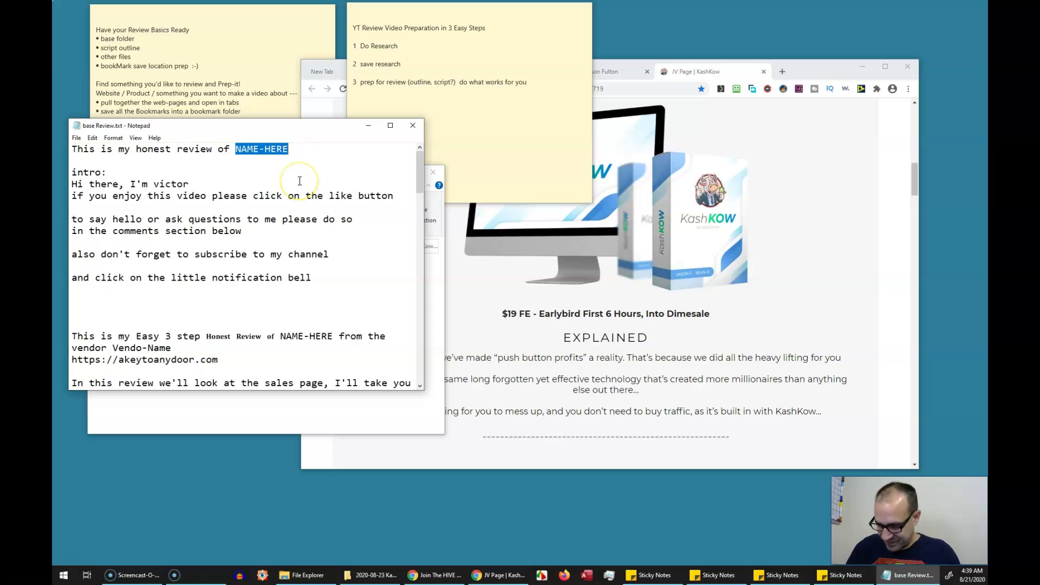
# Replace every NAME-HERE in the script with 'Kash Kow'
pyautogui.hotkey('ctrl', 'h')
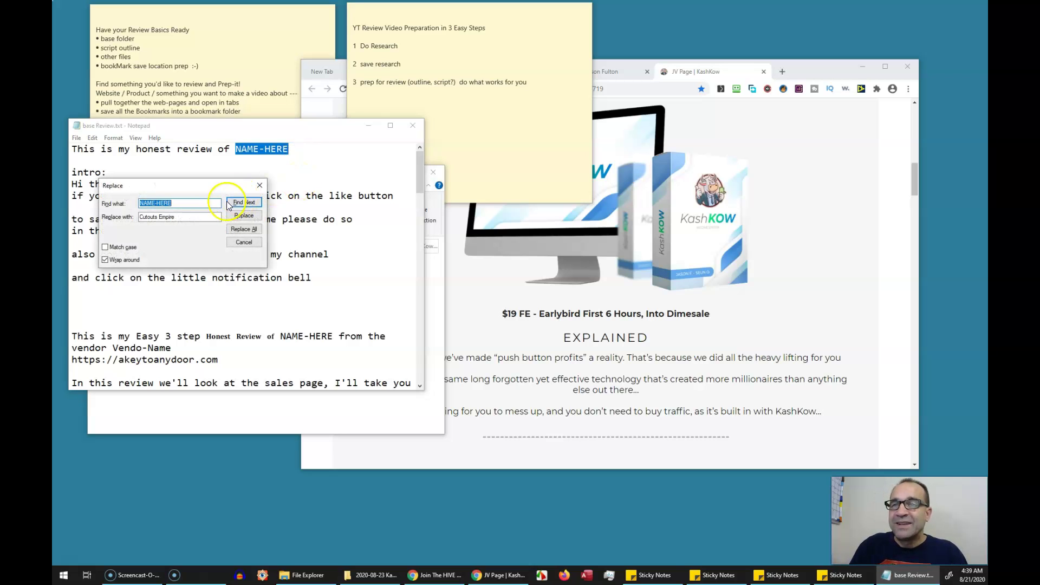
pyautogui.press('Tab')
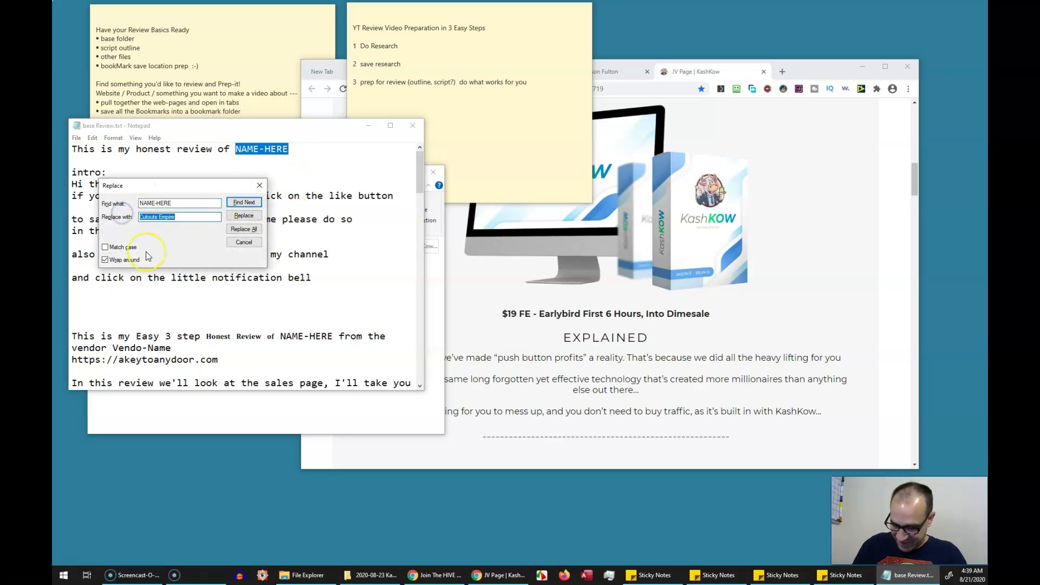
pyautogui.hotkey('ctrl', 'v')
pyautogui.hotkey('ctrl', 'shift', 'Left')
pyautogui.hotkey('ctrl', 'shift', 'Left')
pyautogui.hotkey('ctrl', 'shift', 'Left')
pyautogui.hotkey('ctrl', 'shift', 'Right')
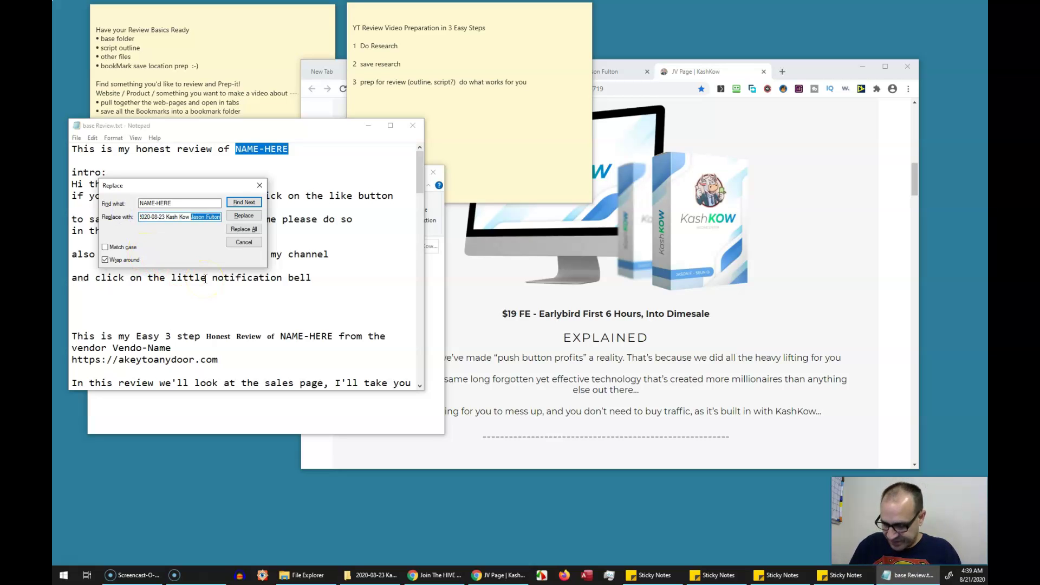
pyautogui.press('Delete')
pyautogui.press('Home')
pyautogui.hotkey('ctrl', 'shift', 'Right')
pyautogui.hotkey('ctrl', 'shift', 'Right')
pyautogui.hotkey('ctrl', 'shift', 'Right')
pyautogui.press('Delete')
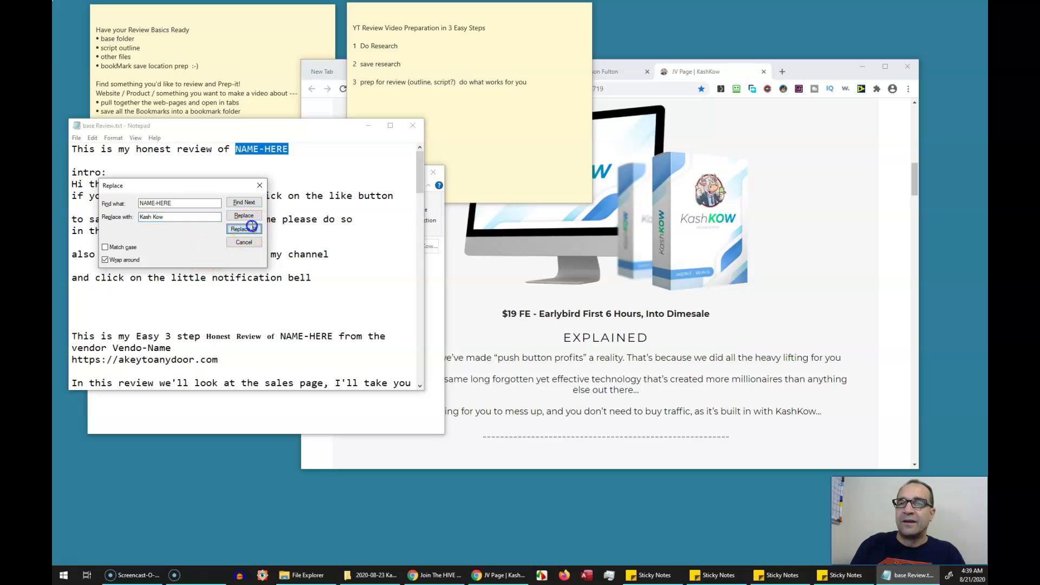
pyautogui.click(251, 229)
pyautogui.click(251, 242)
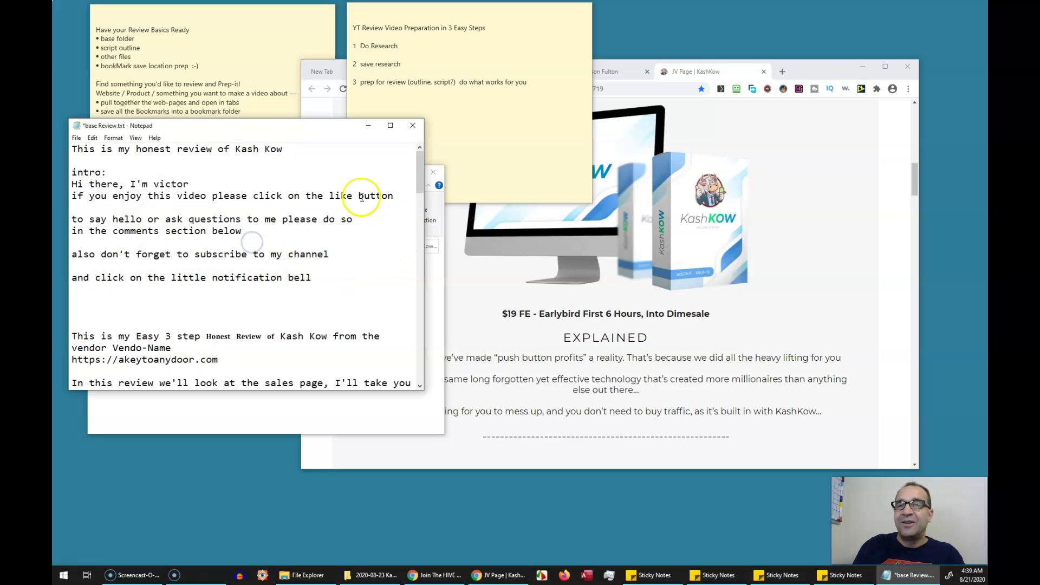
pyautogui.click(177, 176)
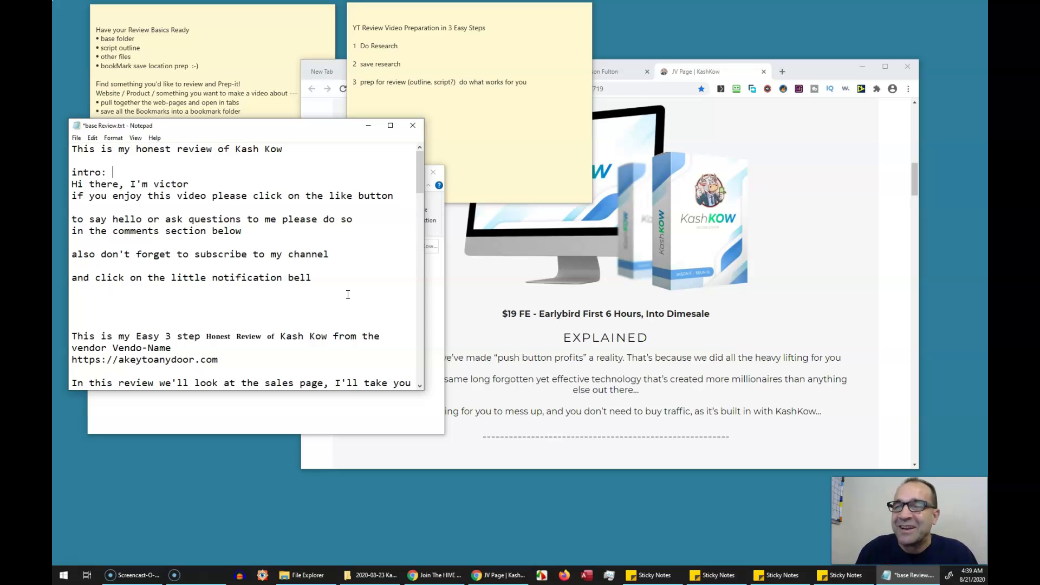
pyautogui.click(325, 323)
pyautogui.scroll(-2, 343, 309)
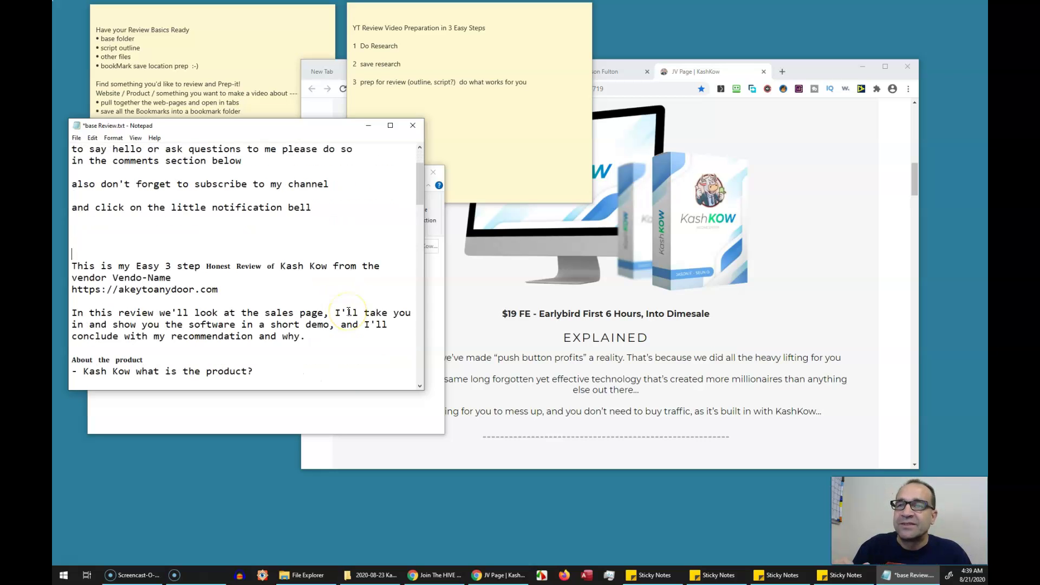
pyautogui.scroll(-2, 349, 311)
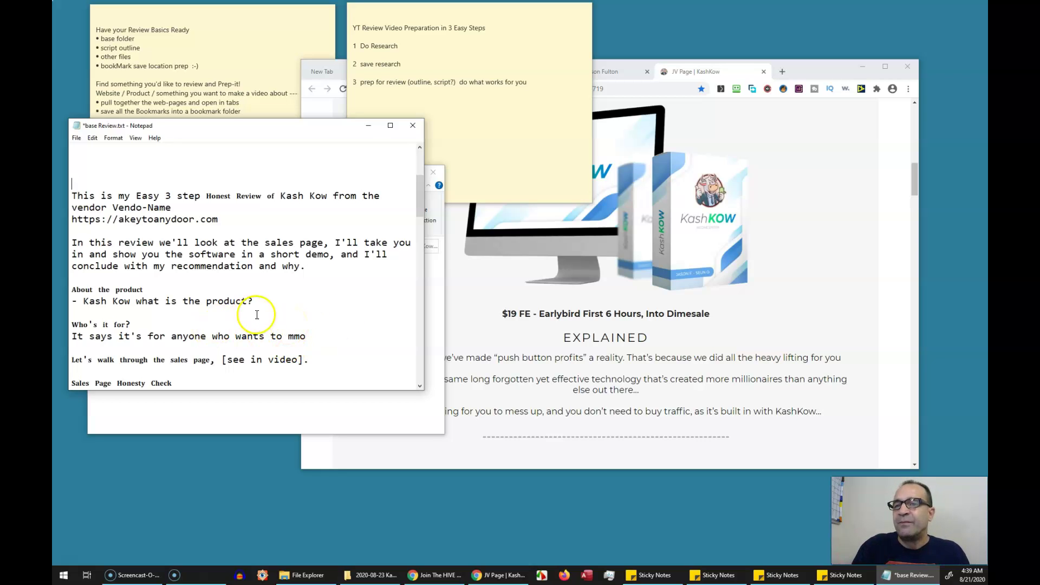
pyautogui.click(268, 302)
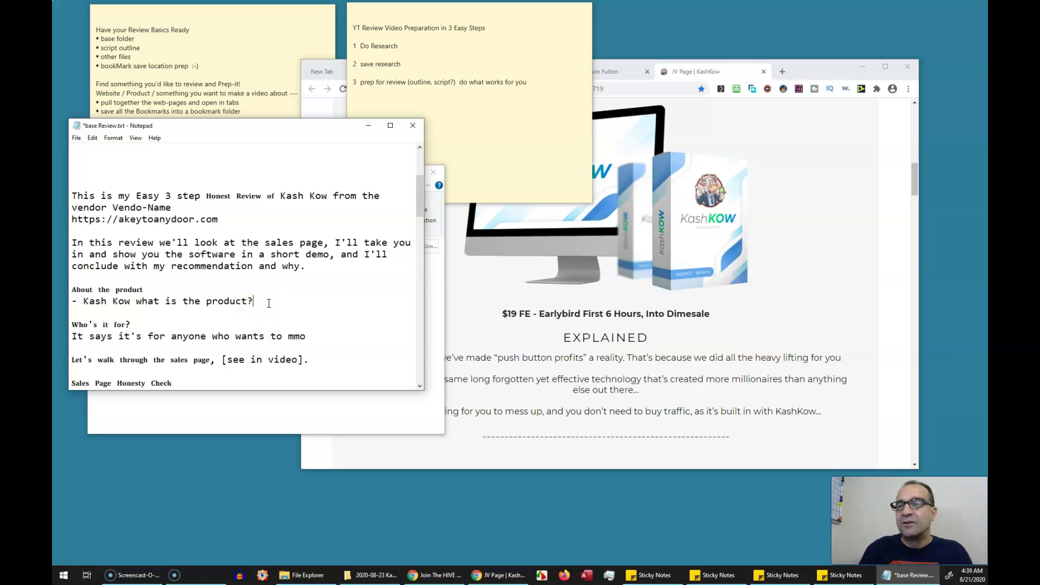
pyautogui.scroll(-2, 267, 301)
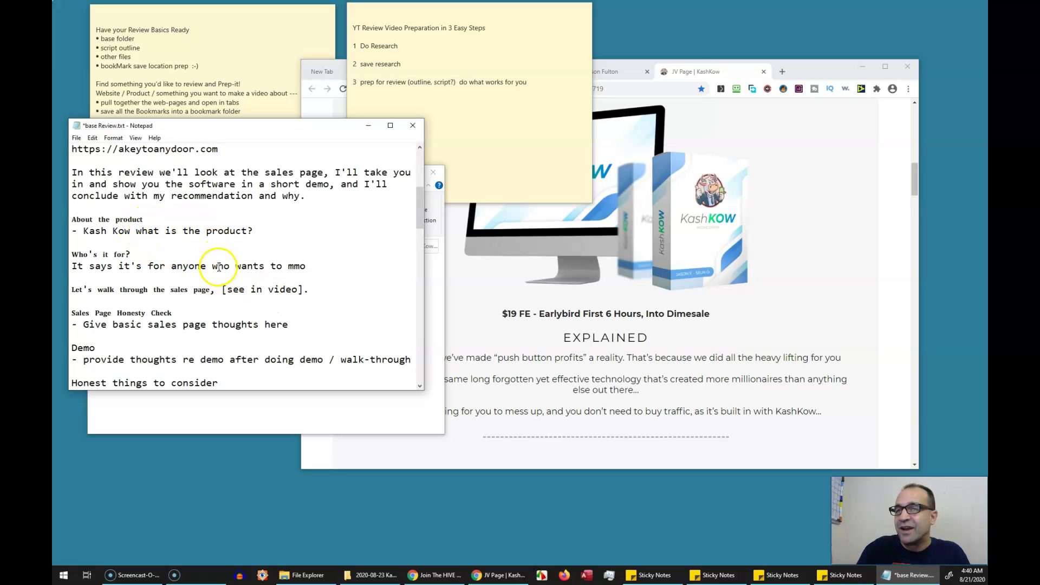
pyautogui.scroll(-1, 219, 267)
pyautogui.scroll(7, 219, 265)
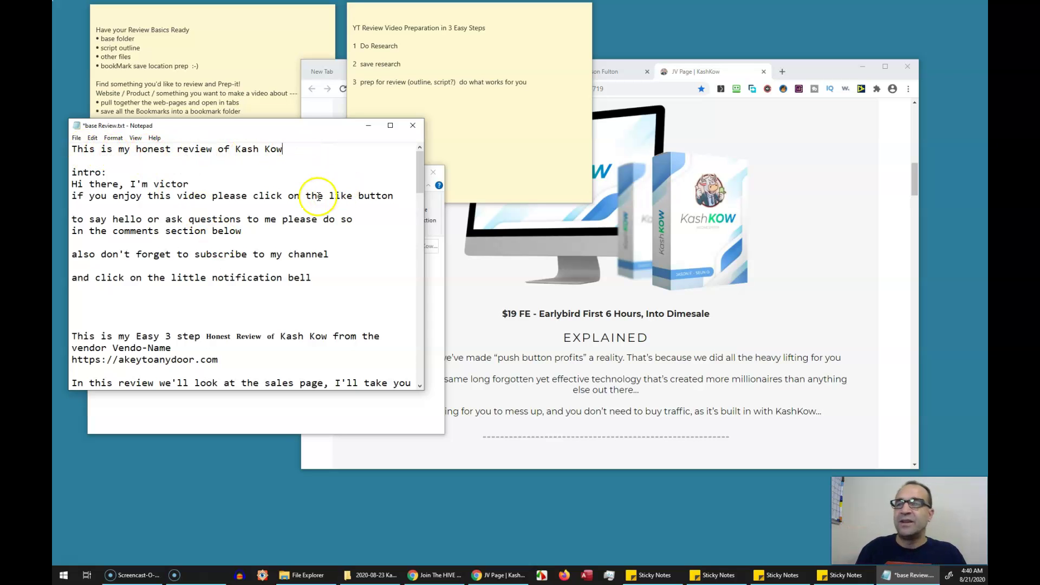
pyautogui.scroll(-1, 318, 200)
pyautogui.scroll(-1, 317, 201)
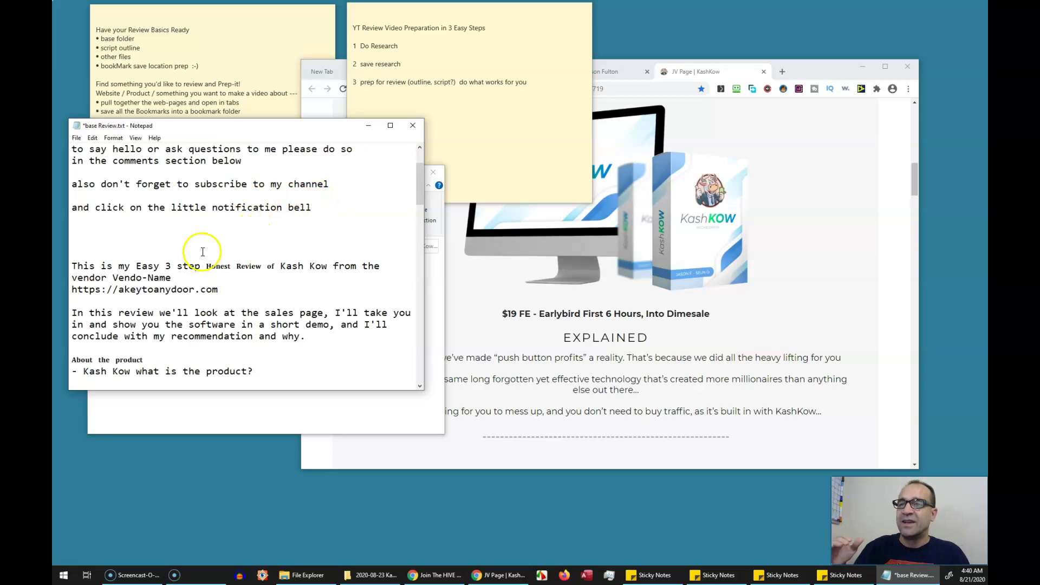
pyautogui.scroll(2, 205, 247)
pyautogui.scroll(-2, 209, 287)
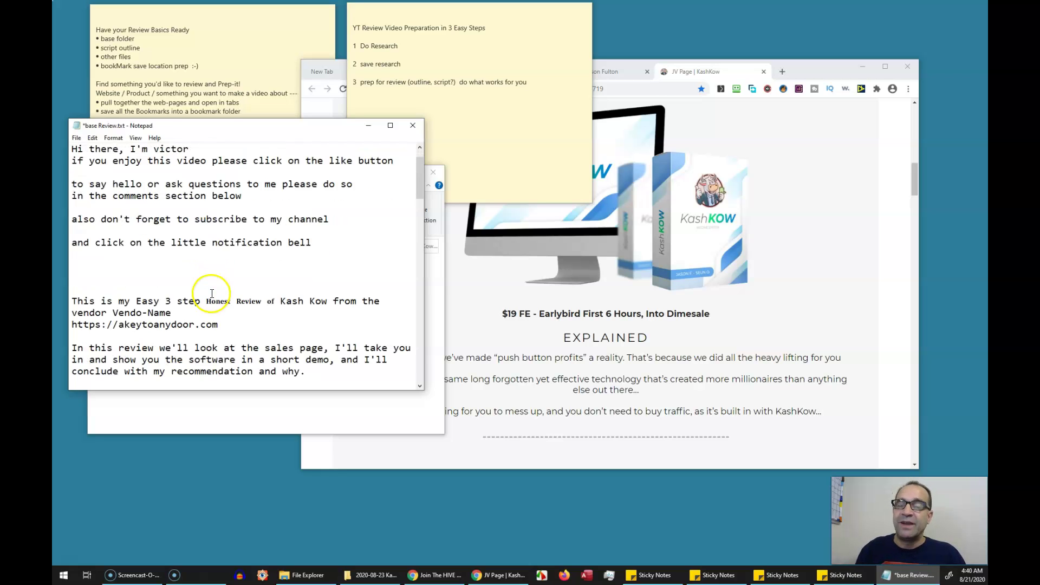
pyautogui.scroll(-1, 262, 269)
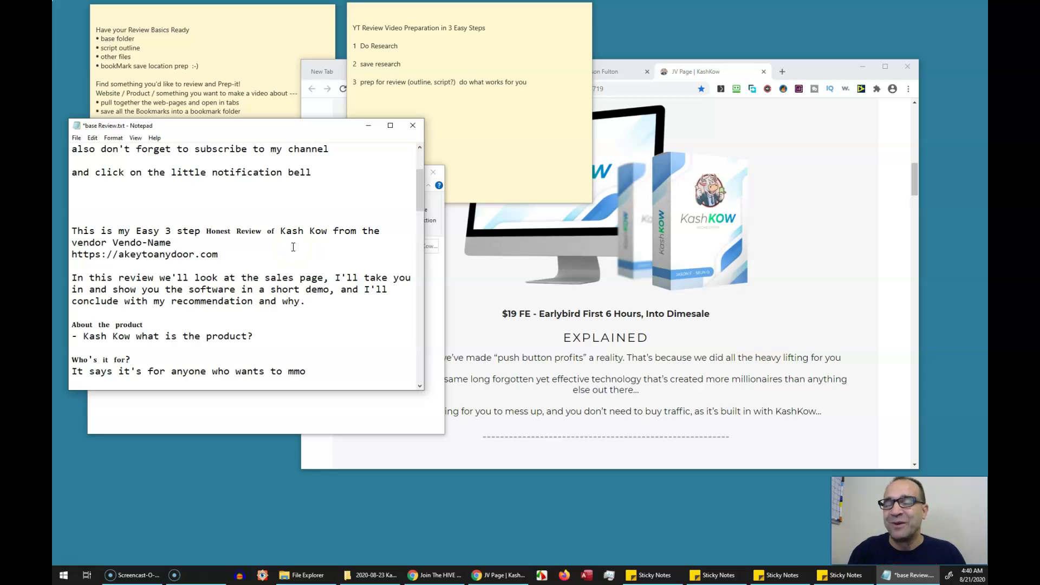
pyautogui.click(274, 249)
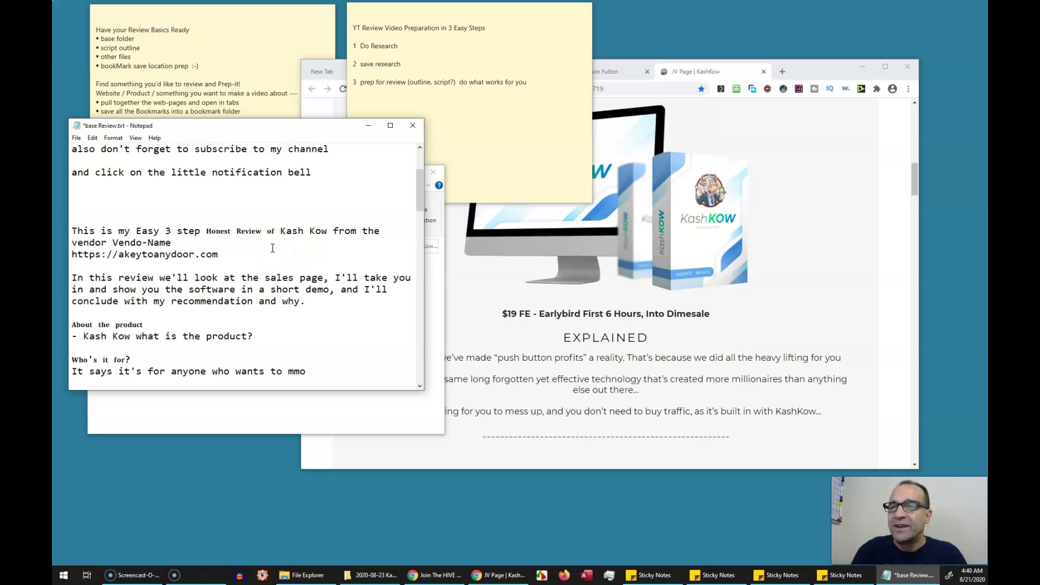
pyautogui.click(271, 254)
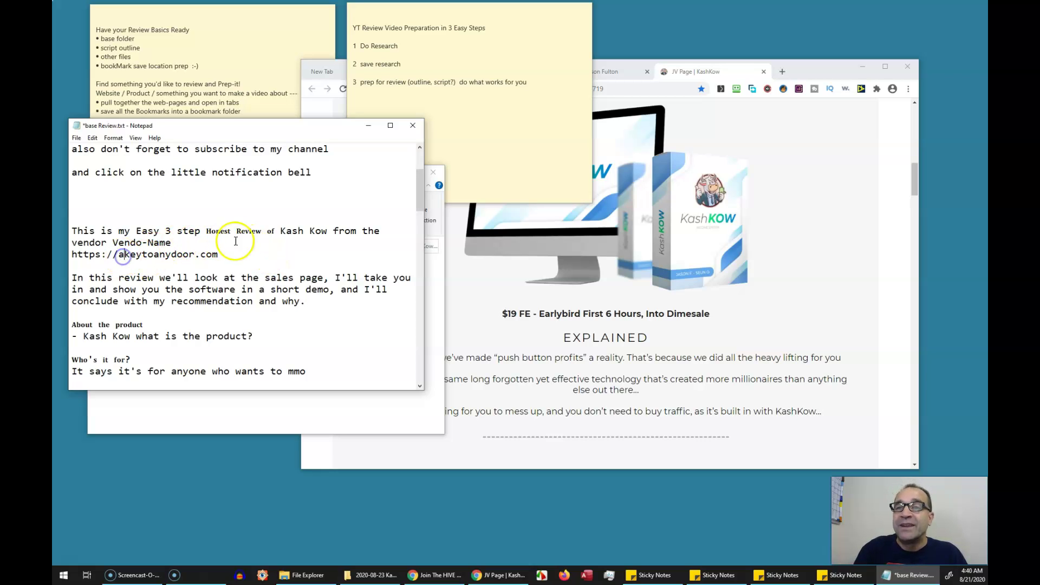
pyautogui.scroll(-1, 238, 230)
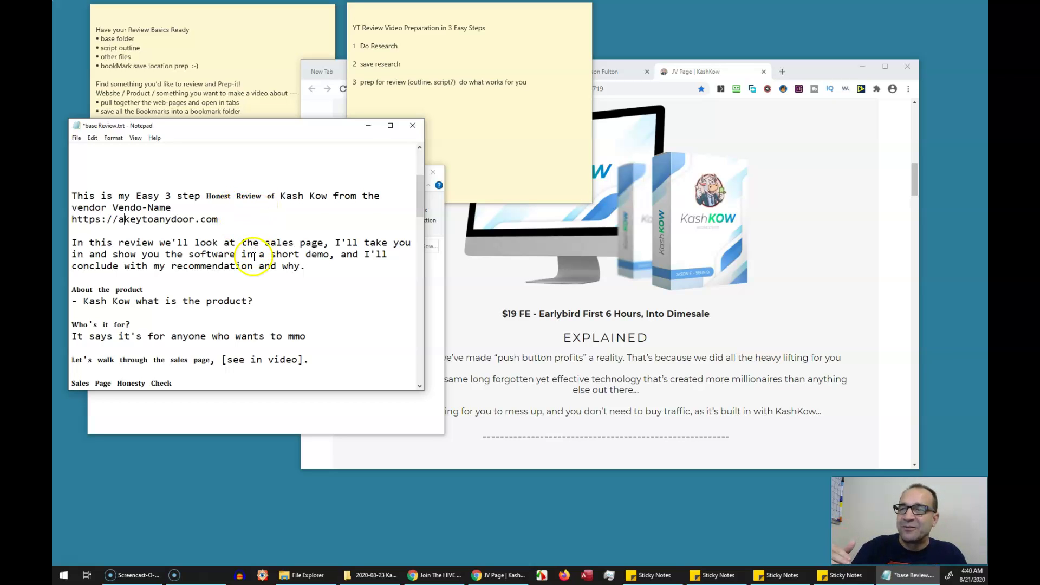
pyautogui.scroll(-1, 209, 244)
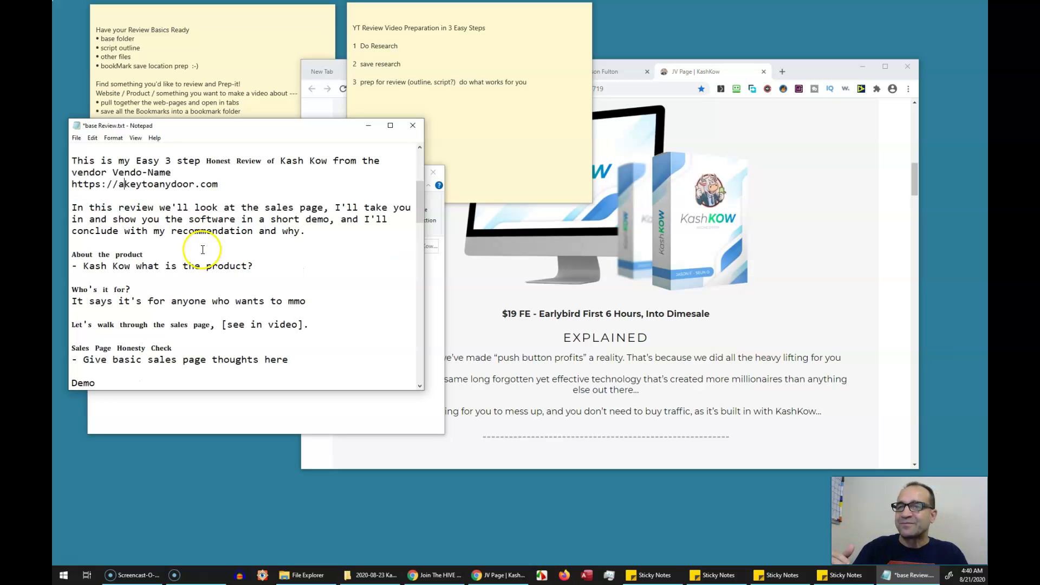
pyautogui.click(99, 255)
pyautogui.scroll(1, 149, 230)
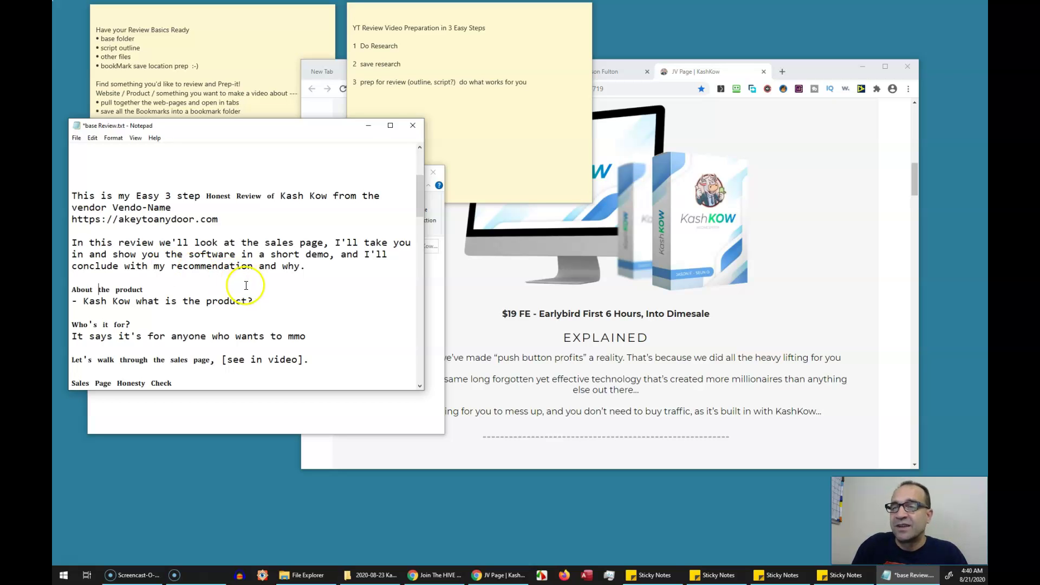
pyautogui.scroll(-1, 276, 296)
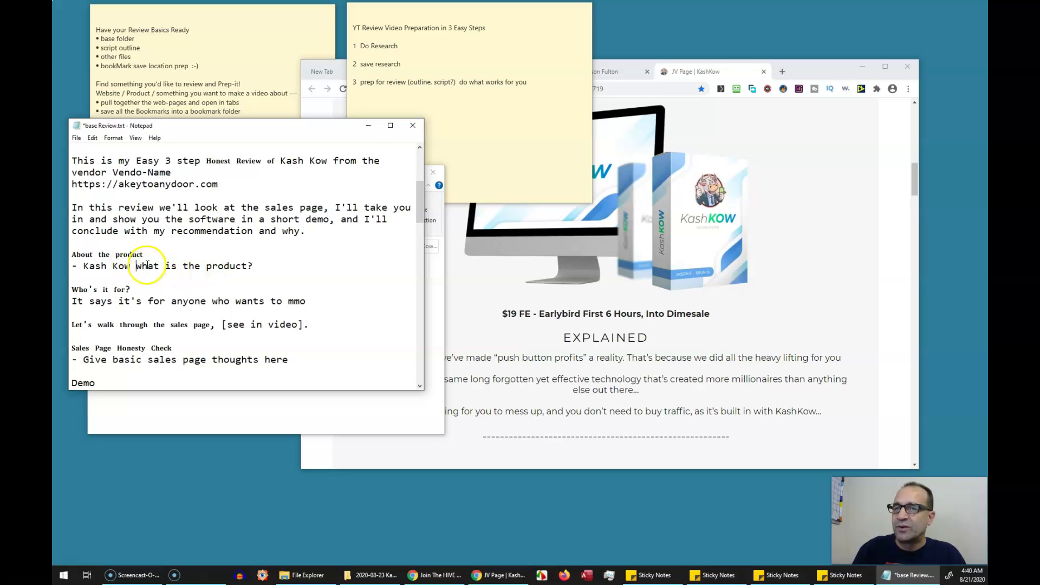
pyautogui.click(138, 265)
pyautogui.moveTo(142, 264); pyautogui.dragTo(256, 263)
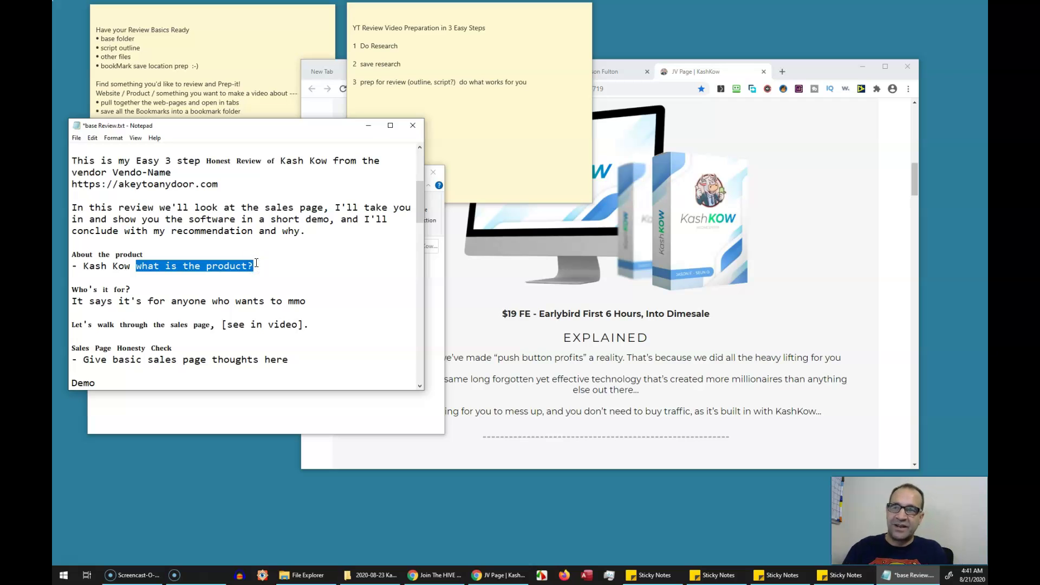
pyautogui.click(189, 301)
pyautogui.scroll(-1, 189, 307)
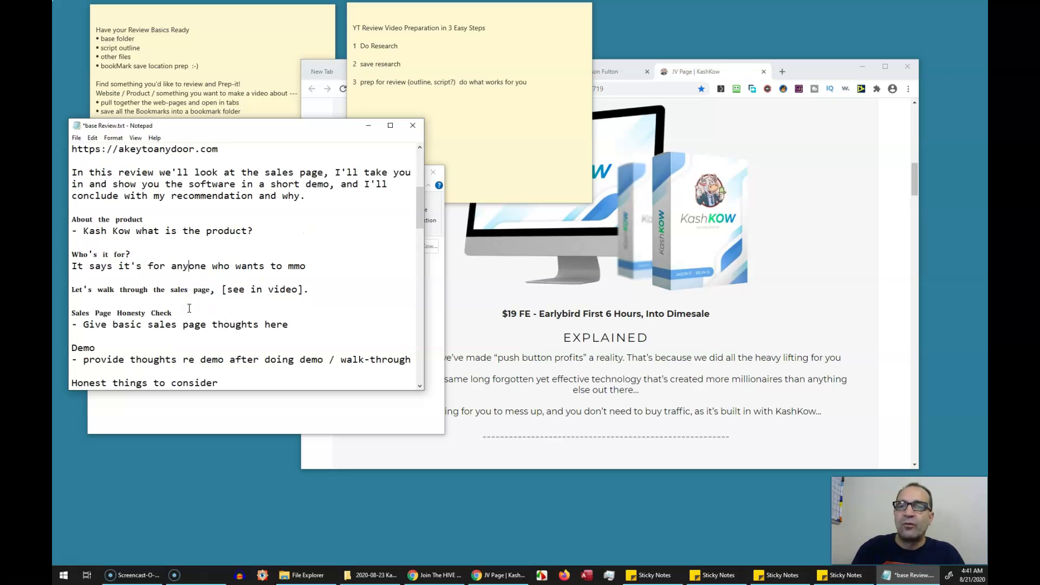
pyautogui.scroll(-1, 189, 308)
pyautogui.click(169, 233)
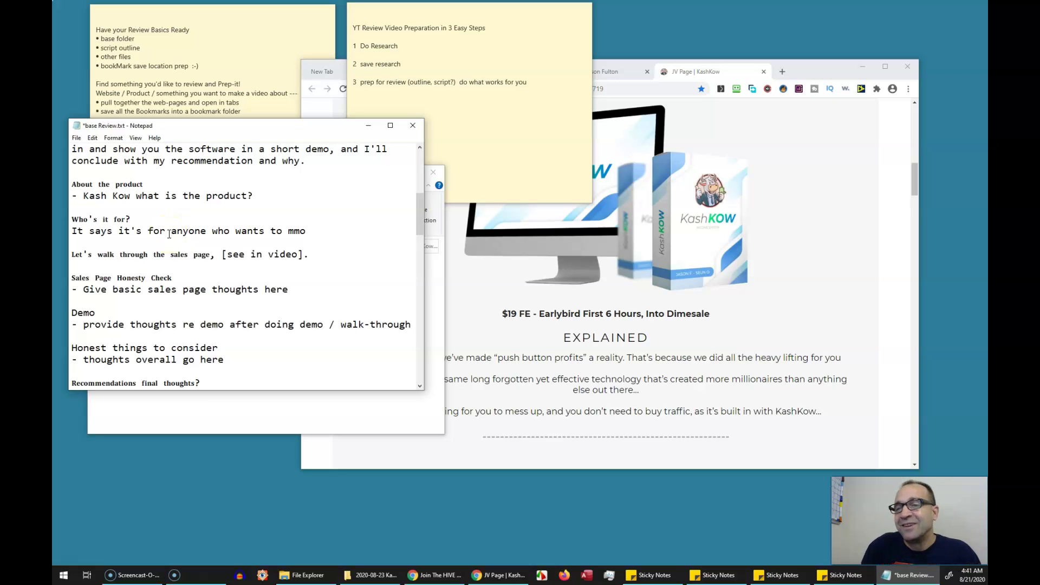
pyautogui.click(84, 291)
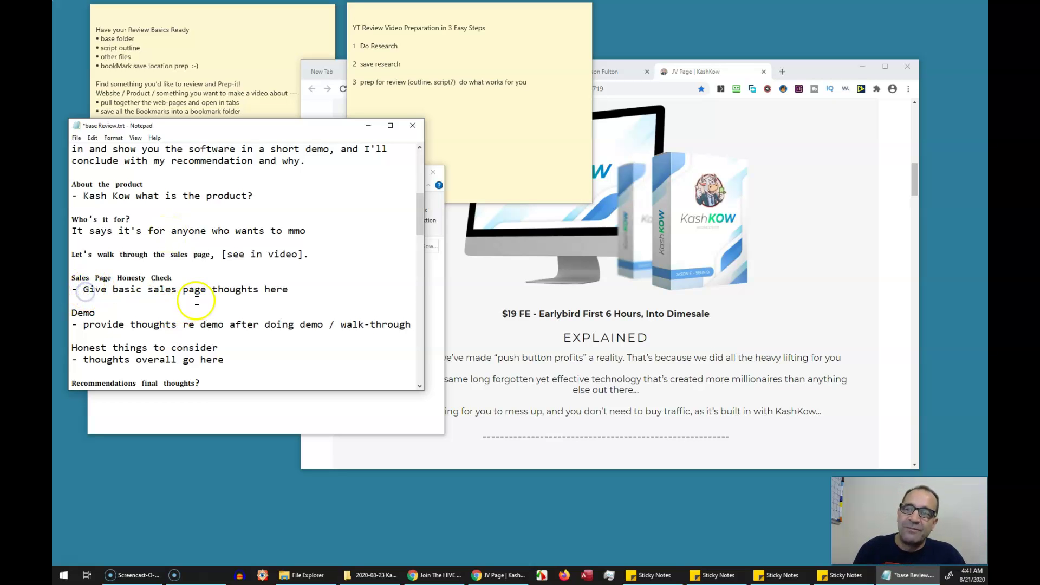
pyautogui.scroll(-3, 198, 300)
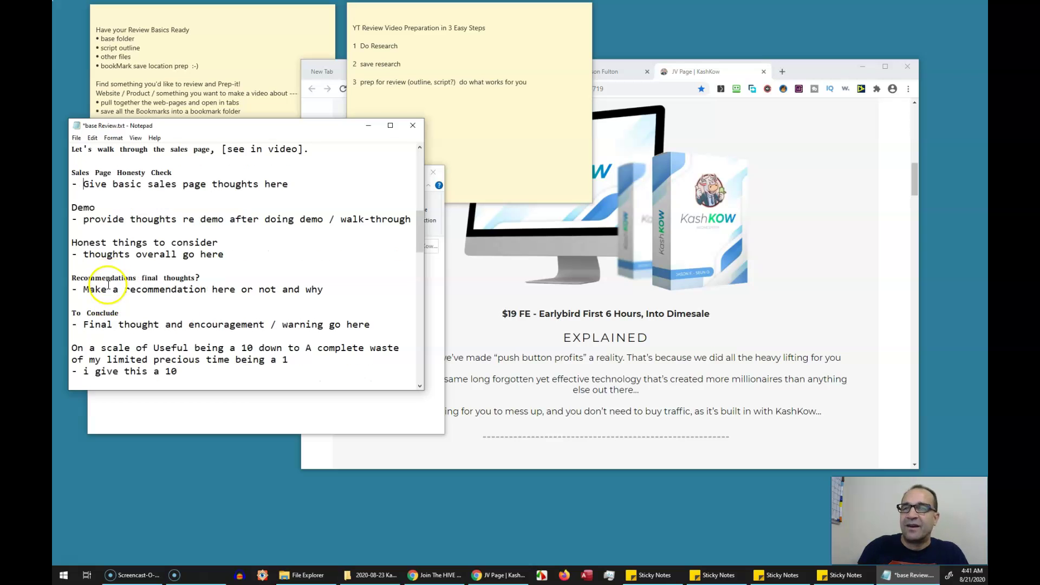
pyautogui.moveTo(84, 219); pyautogui.dragTo(257, 221)
pyautogui.click(222, 244)
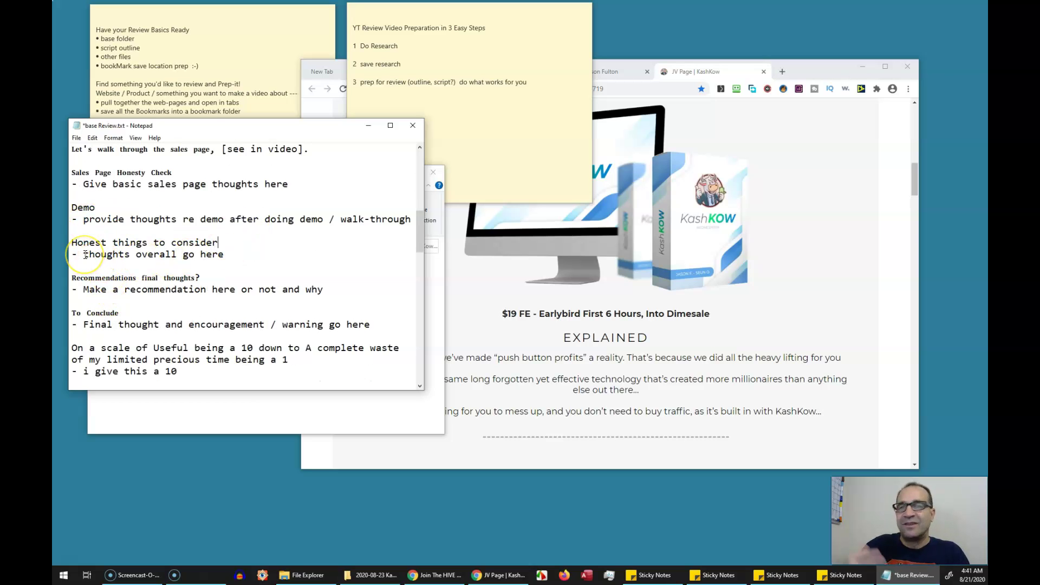
pyautogui.moveTo(86, 255); pyautogui.dragTo(224, 254)
pyautogui.click(238, 254)
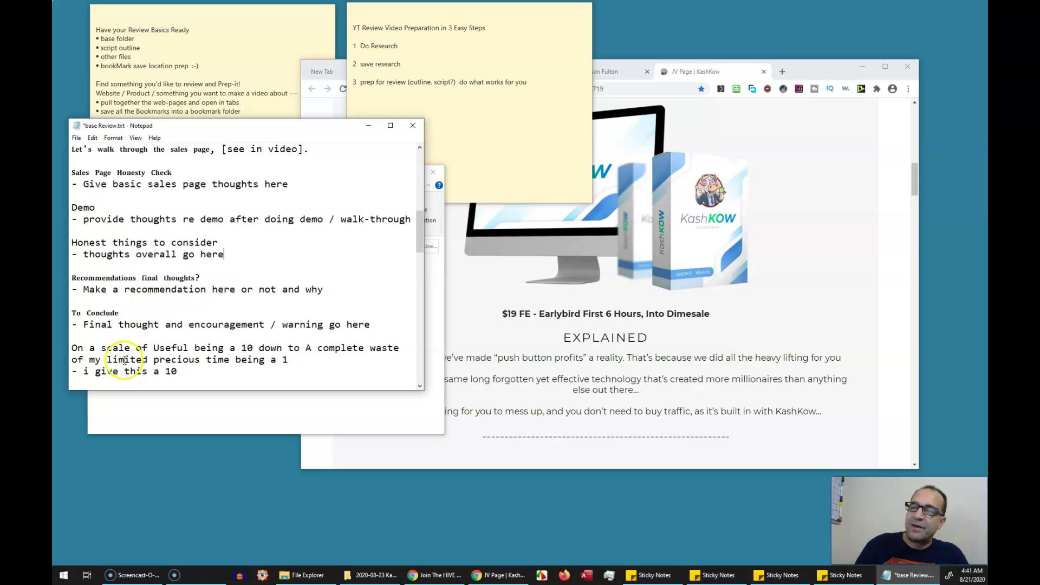
pyautogui.scroll(-1, 182, 326)
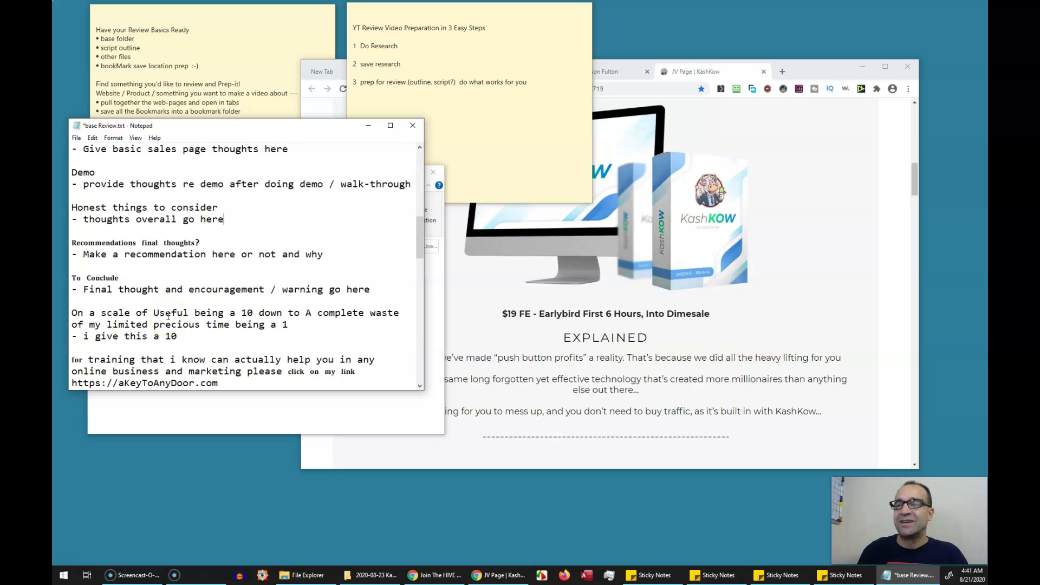
pyautogui.scroll(-10, 216, 320)
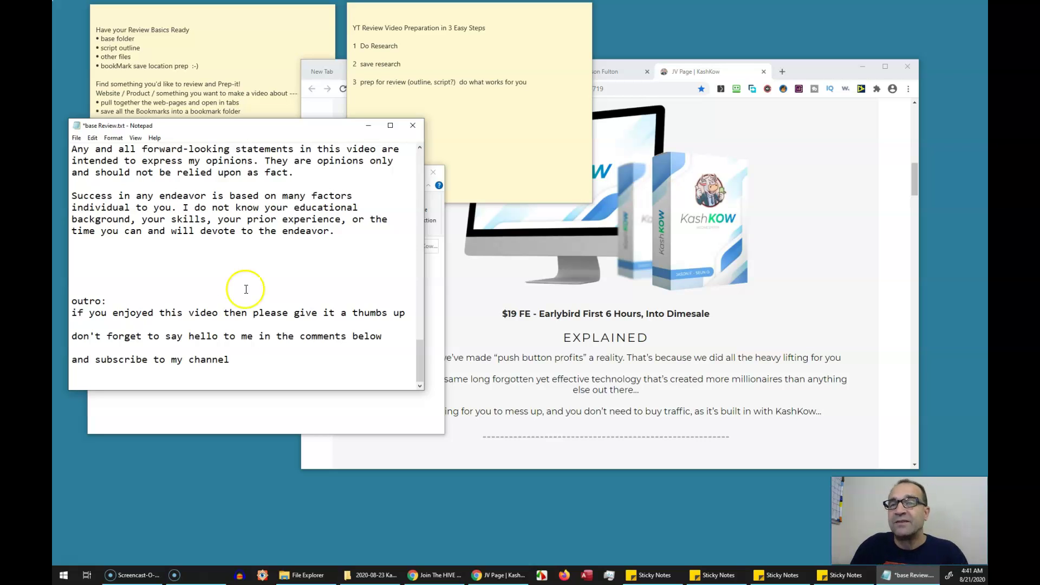
pyautogui.click(337, 232)
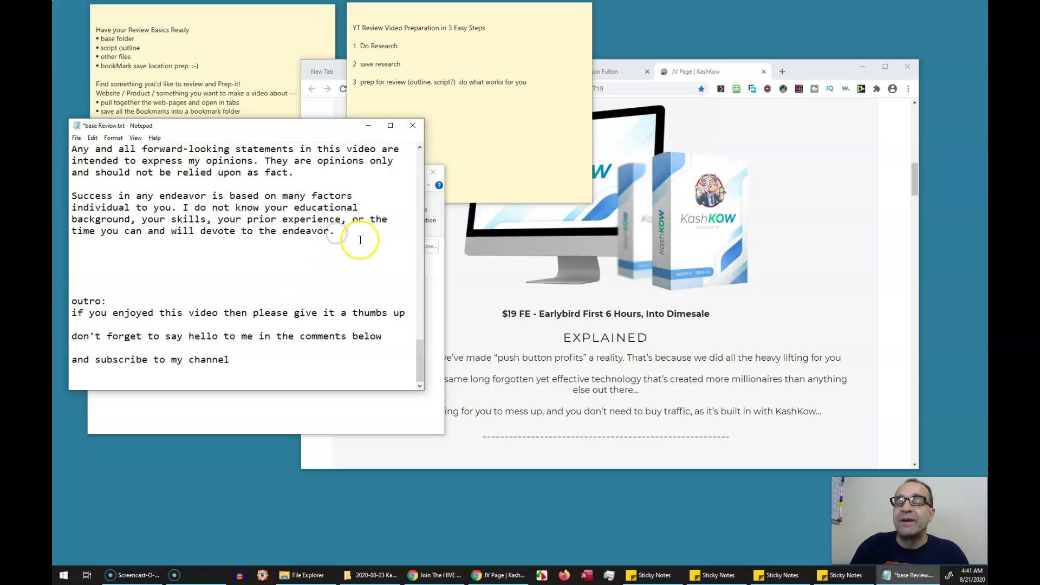
pyautogui.scroll(4, 352, 232)
pyautogui.moveTo(342, 368); pyautogui.dragTo(202, 148)
pyautogui.click(247, 231)
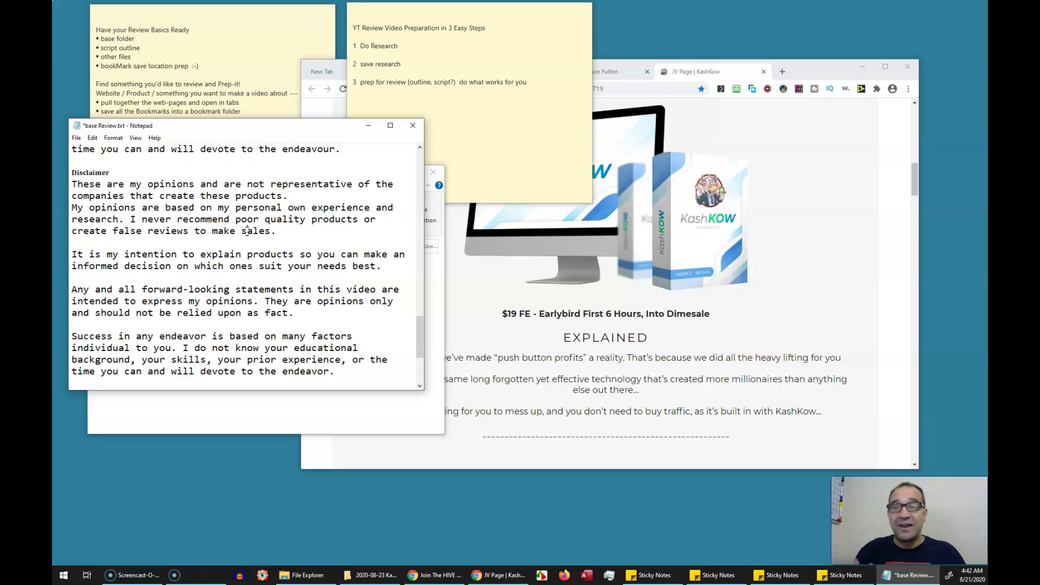
pyautogui.click(247, 231)
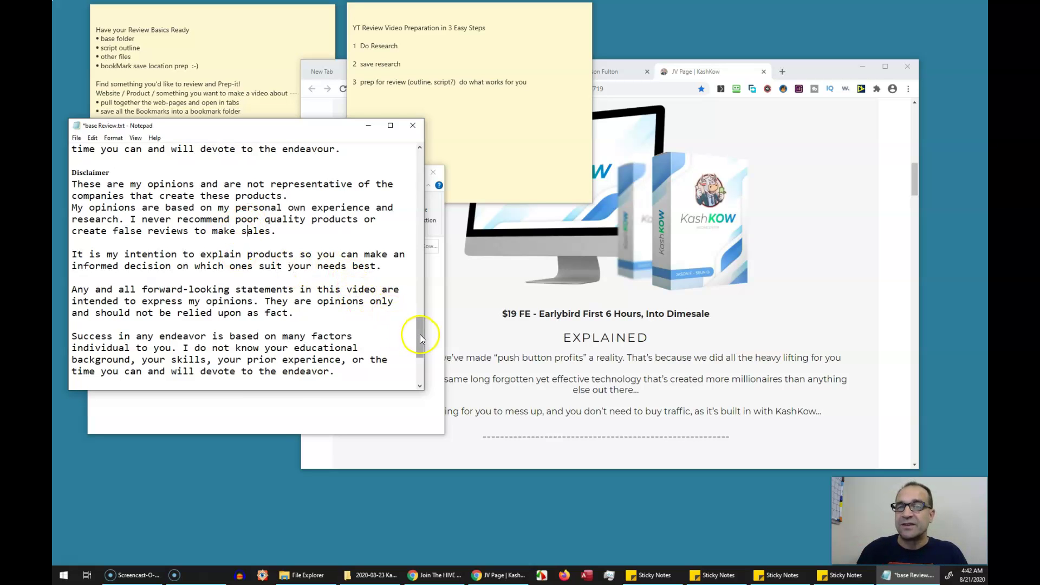
pyautogui.moveTo(421, 334); pyautogui.dragTo(420, 164)
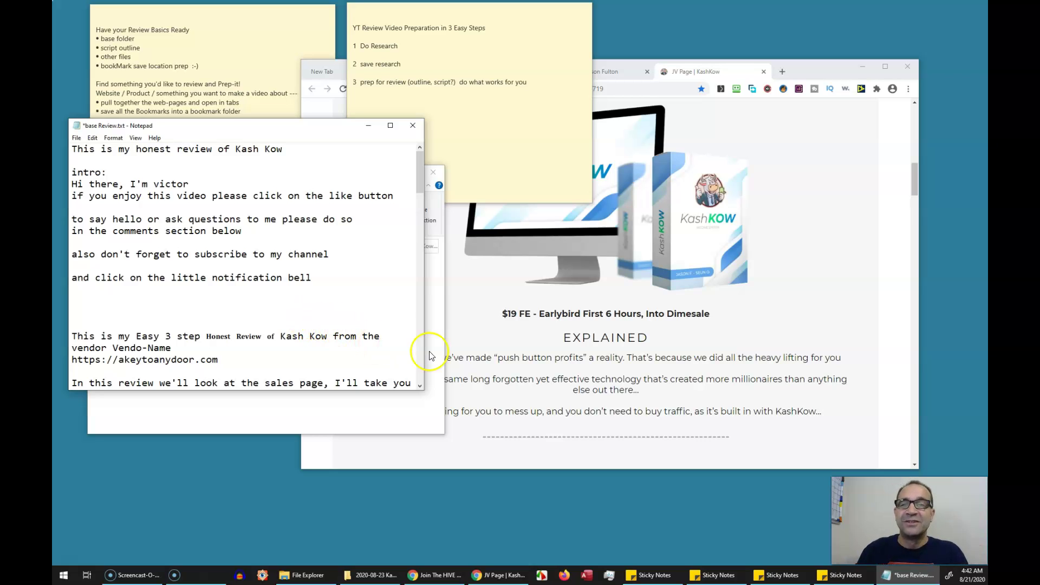
# Save and close the review script, returning to the prep folder with the 2020-08-23 Kash Kow folder
pyautogui.click(343, 282)
pyautogui.click(413, 125)
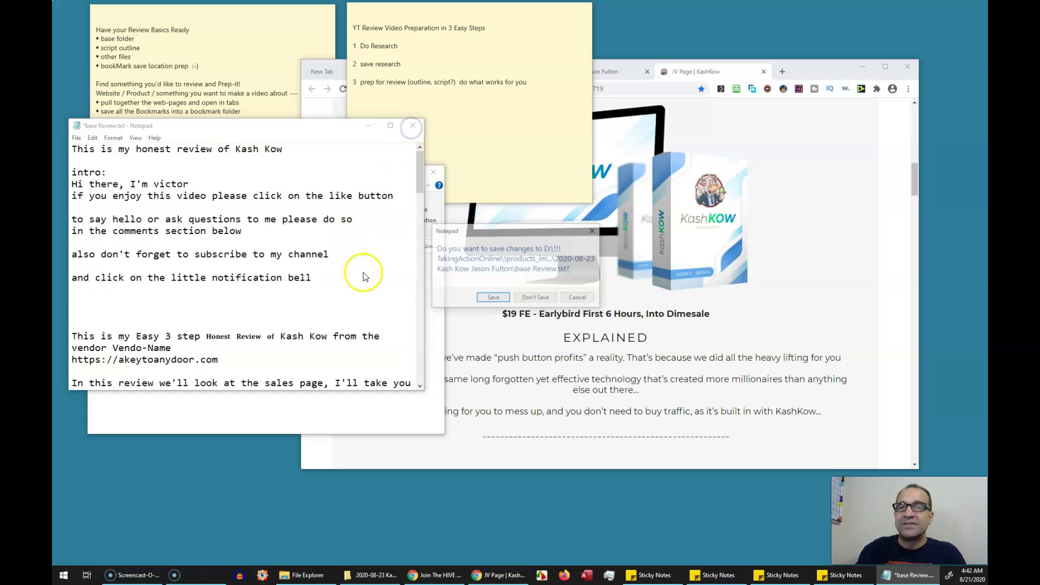
pyautogui.click(493, 297)
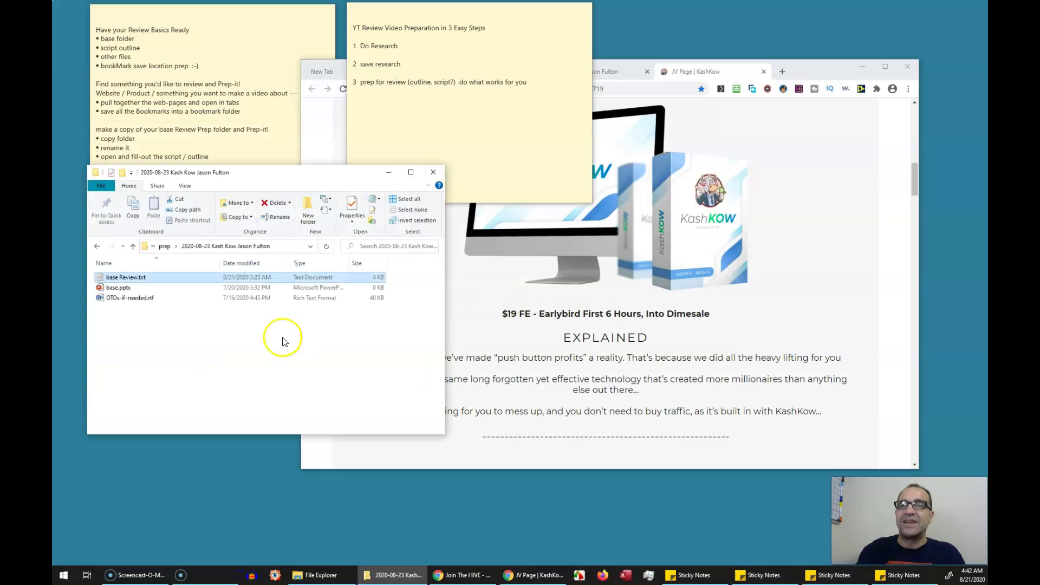
pyautogui.click(167, 247)
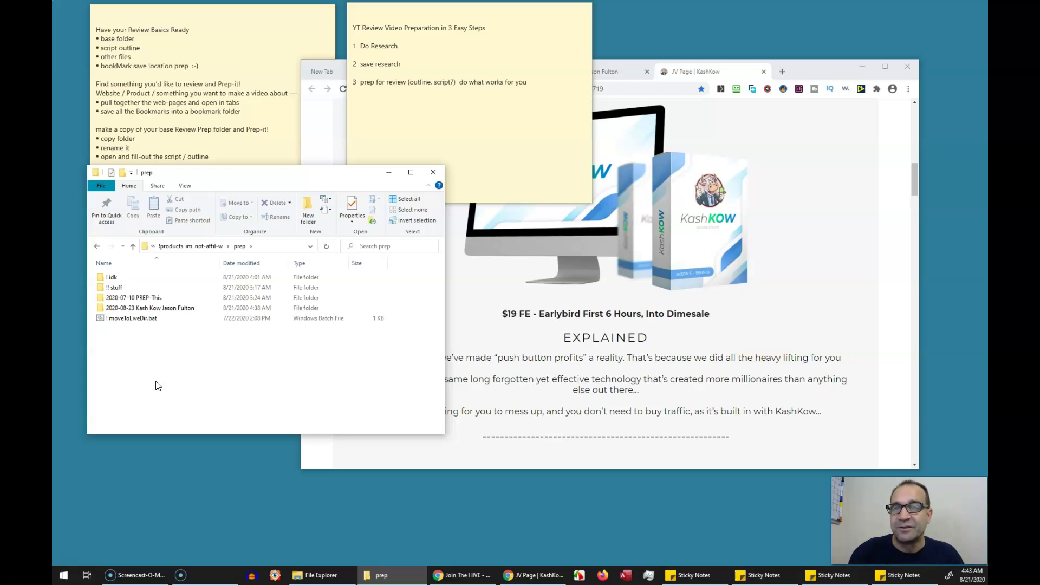
# Check Chrome's Review_Prep bookmark folder, then return to the prep folder window
pyautogui.click(321, 71)
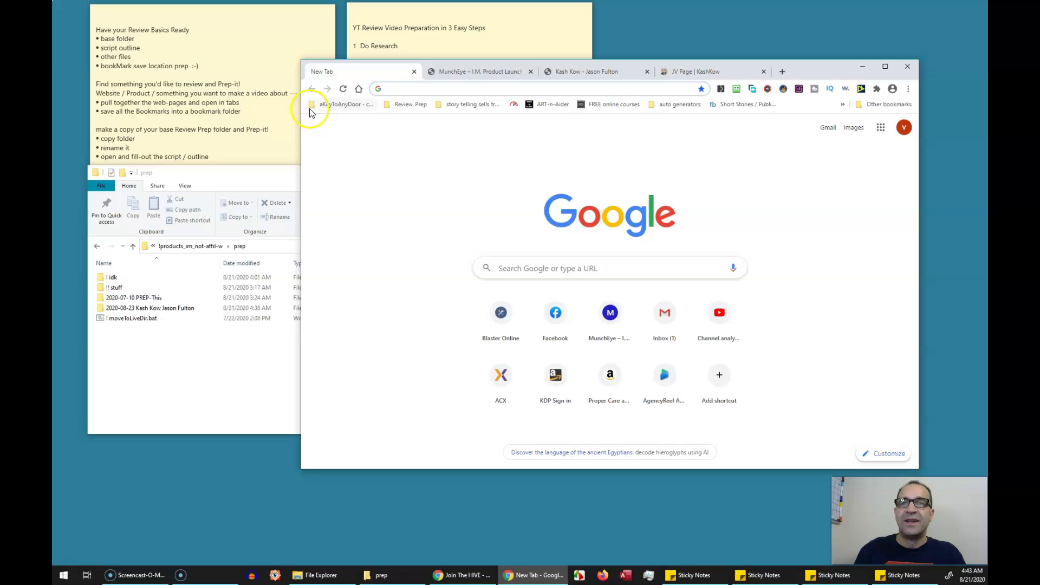
pyautogui.click(406, 103)
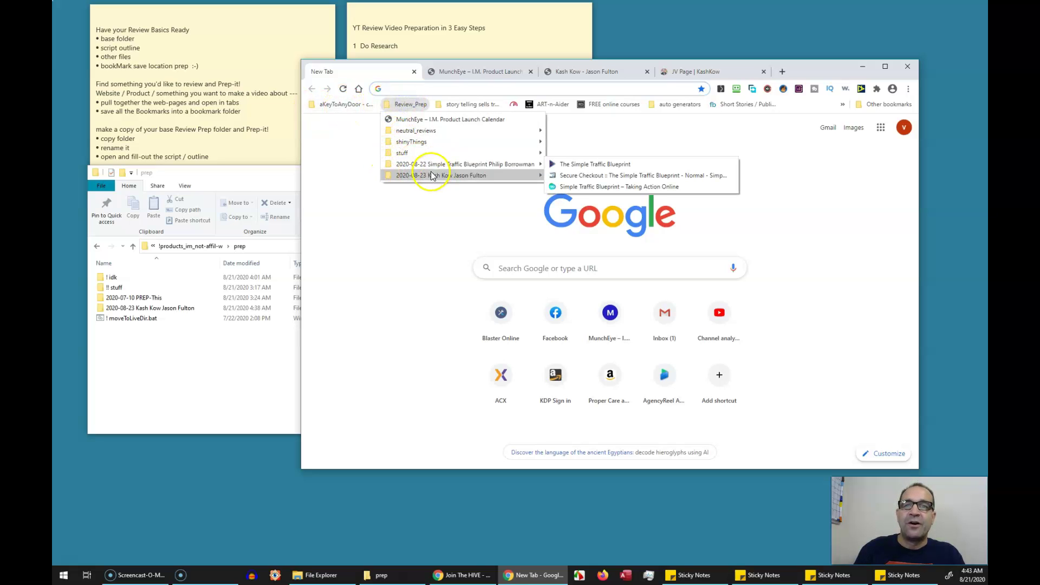
pyautogui.moveTo(434, 181)
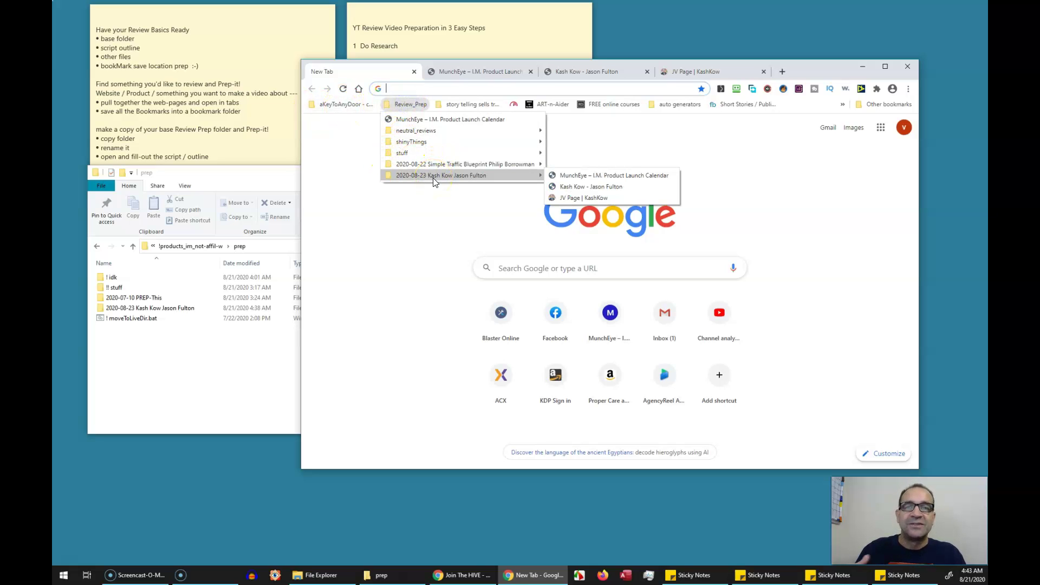
pyautogui.click(163, 388)
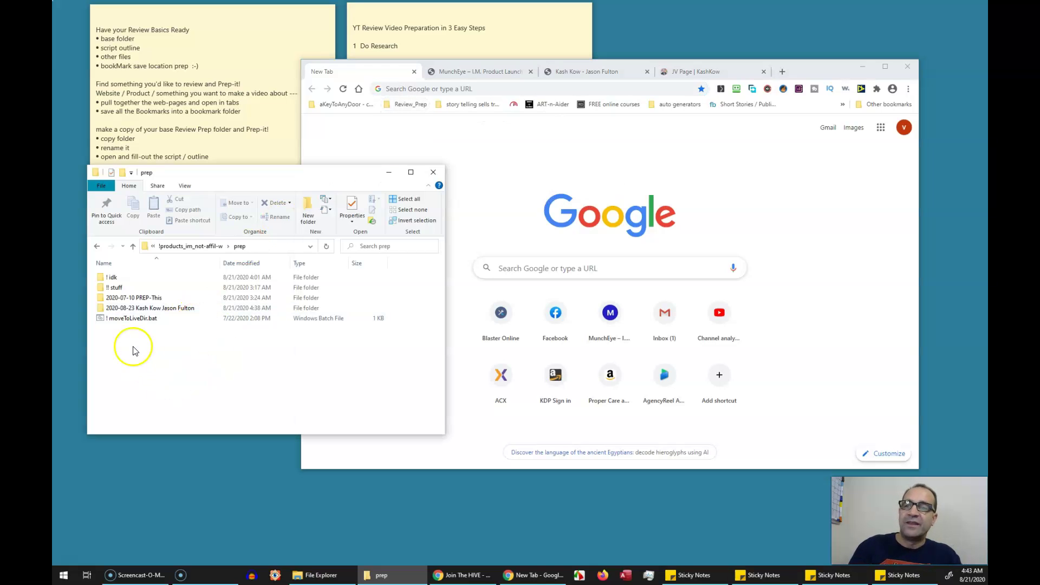
# Open the 2020-08-23 Kash Kow folder and check the saved base Review.txt in Notepad
pyautogui.doubleClick(162, 307)
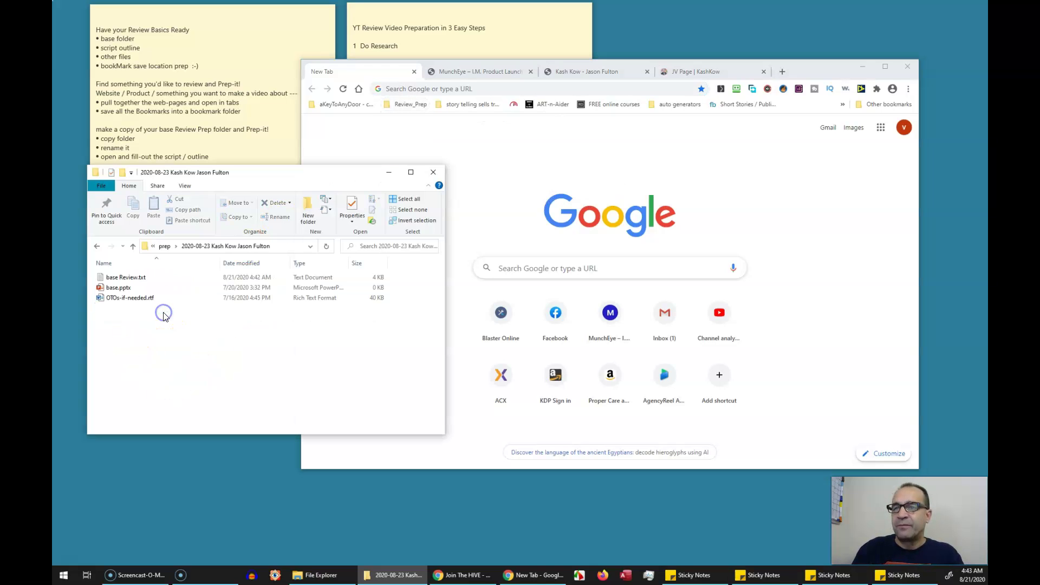
pyautogui.doubleClick(122, 278)
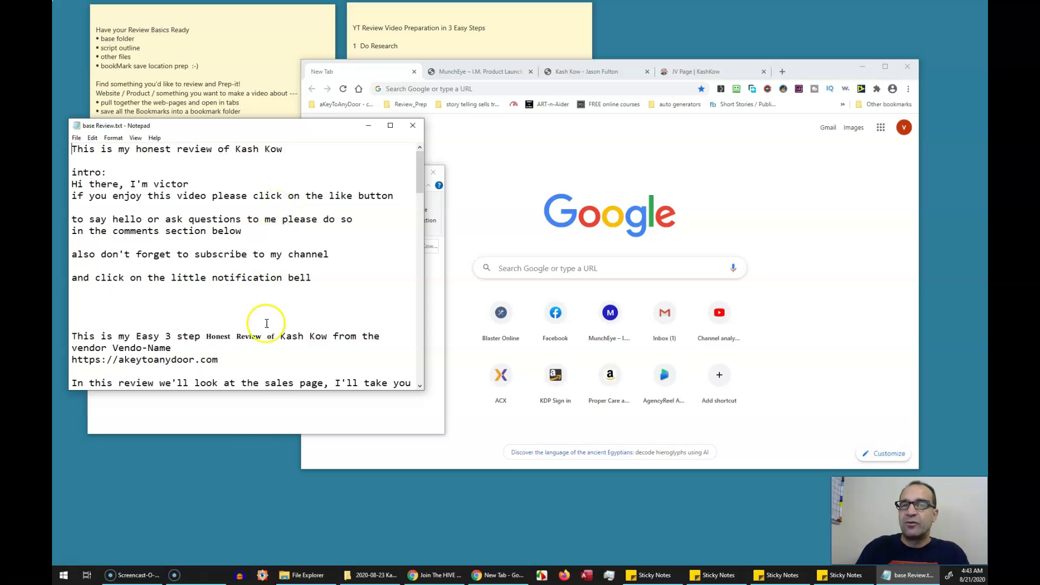
pyautogui.click(252, 429)
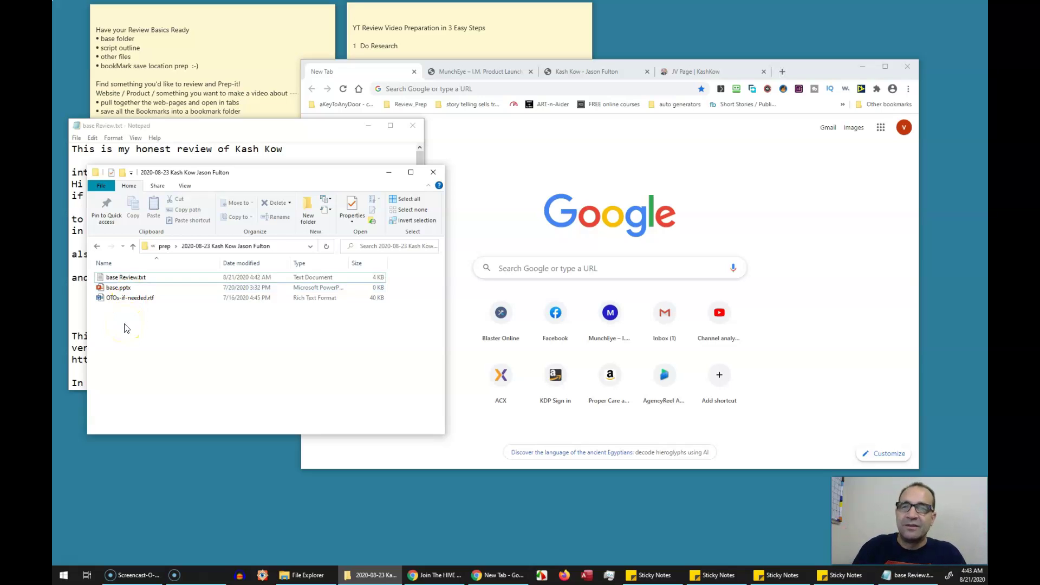
pyautogui.click(178, 302)
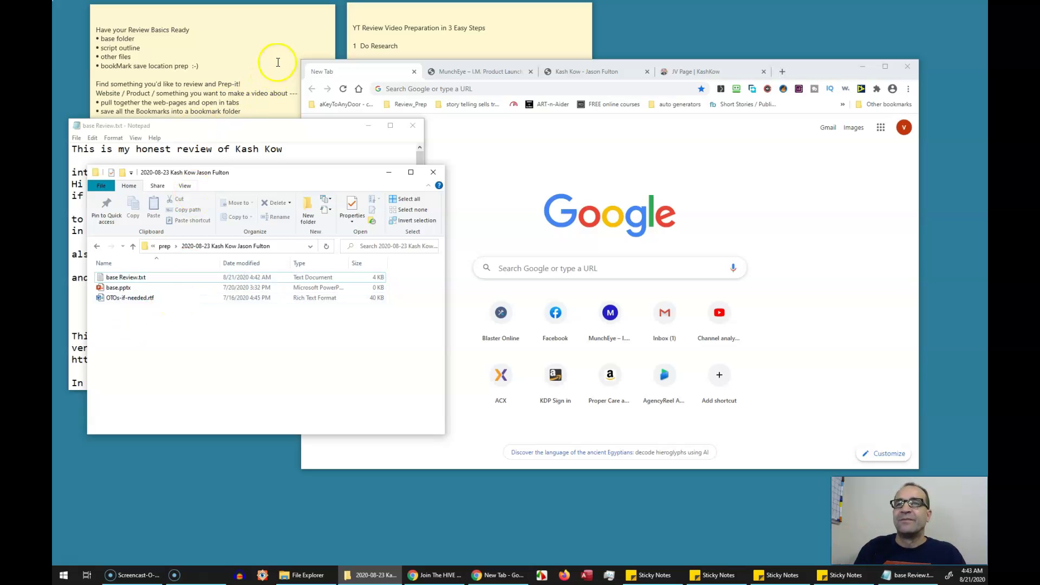
# Bring the YT Review Video Preparation note forward, then the full Review Basics checklist
pyautogui.click(405, 29)
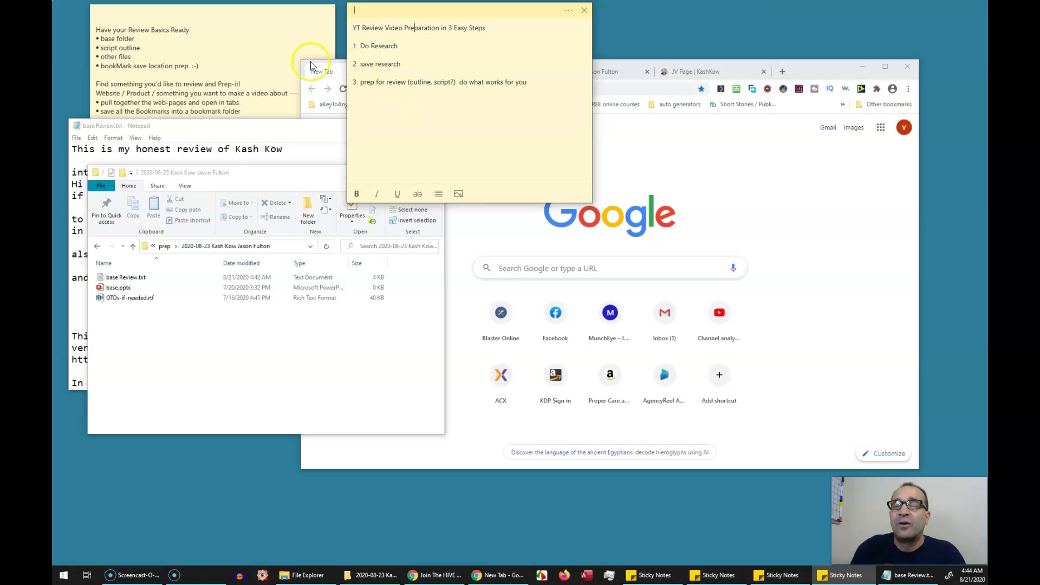
pyautogui.click(244, 59)
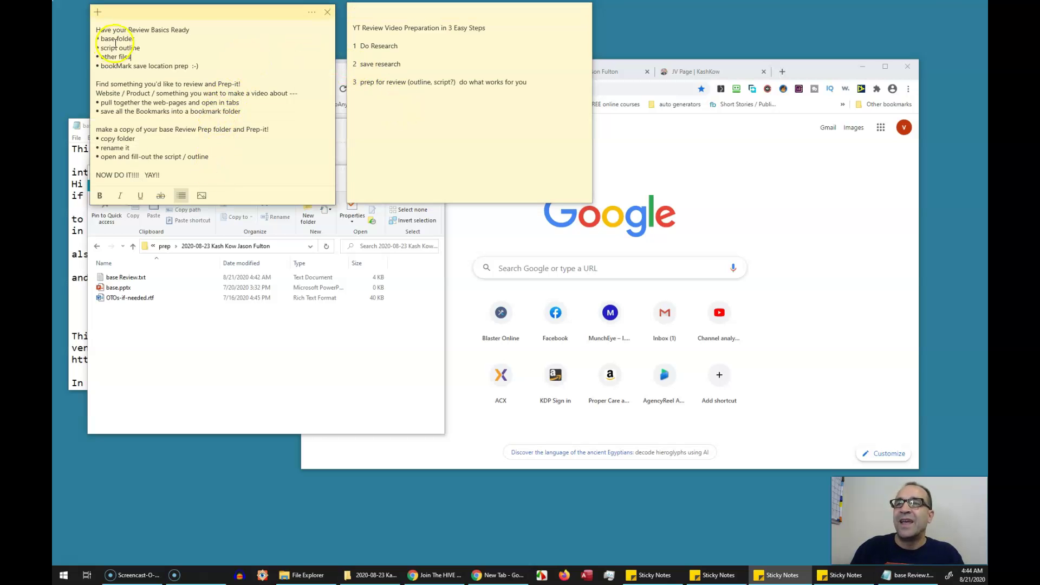